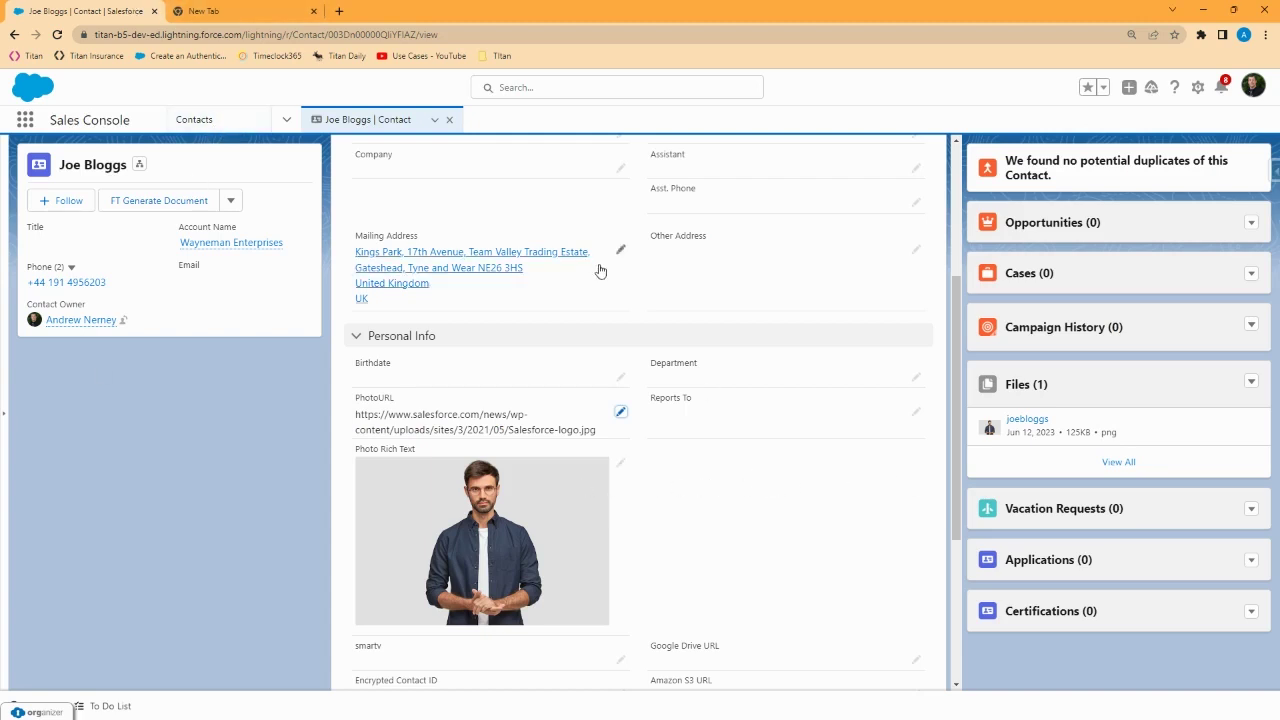
Step: Replace the image in the contact's Photo Rich Text field with joebloggs.png and save the record
click(621, 465)
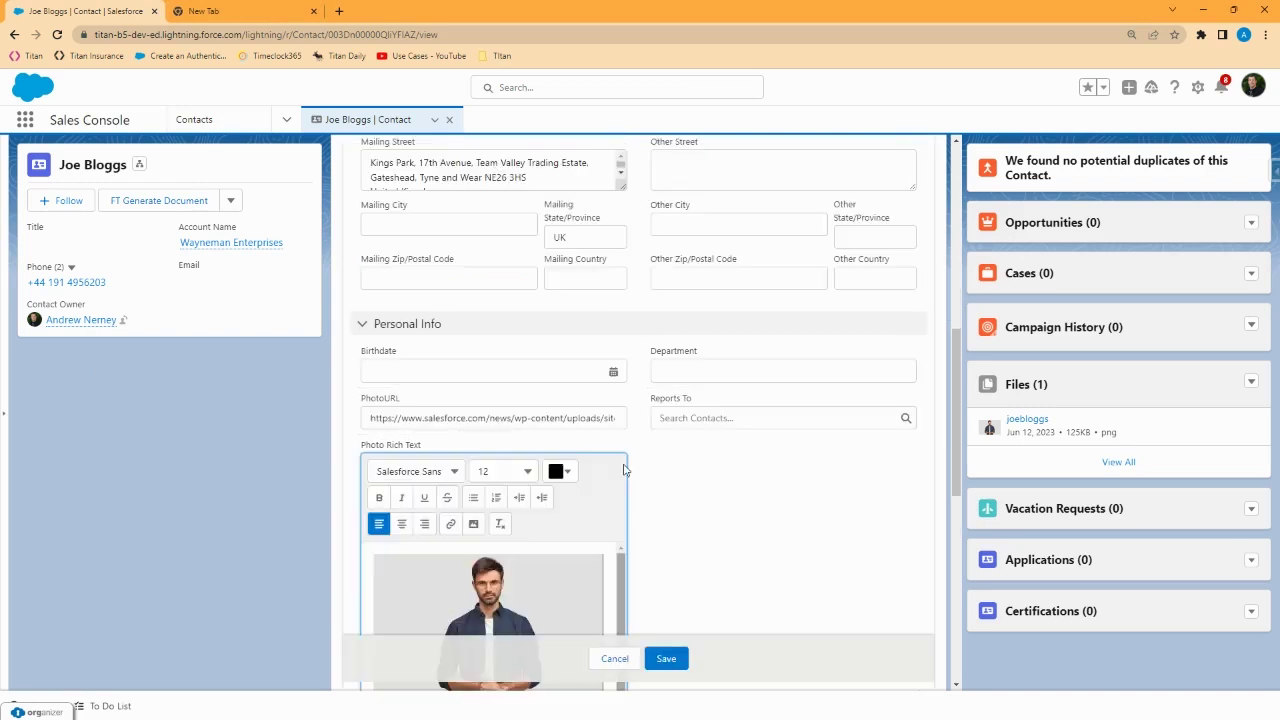
scroll(666, 537, down, 1)
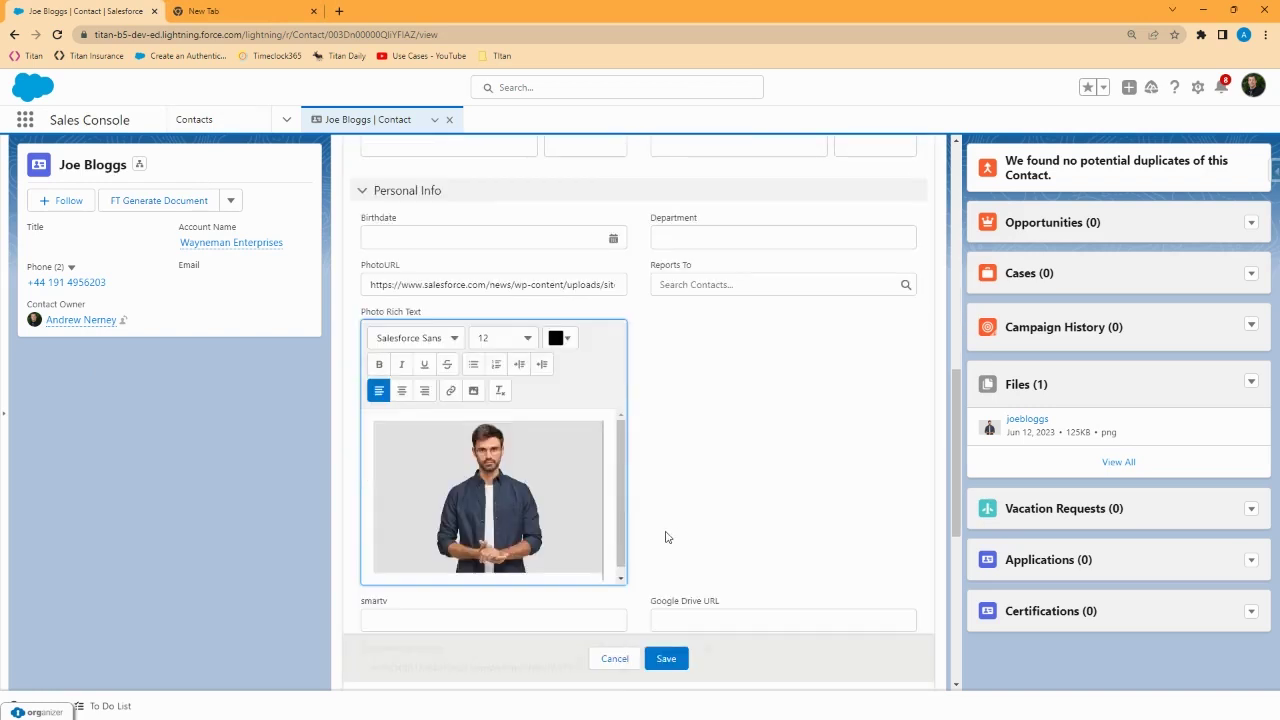
key(BackSpace)
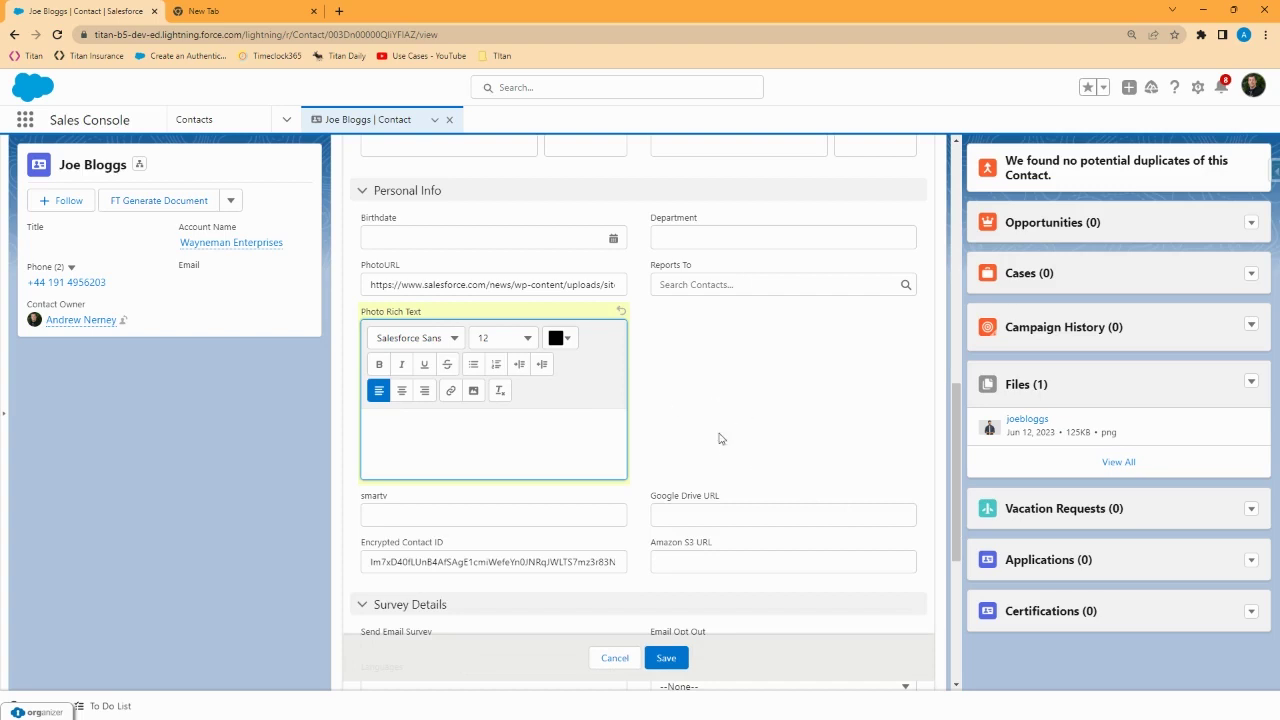
click(474, 391)
click(156, 120)
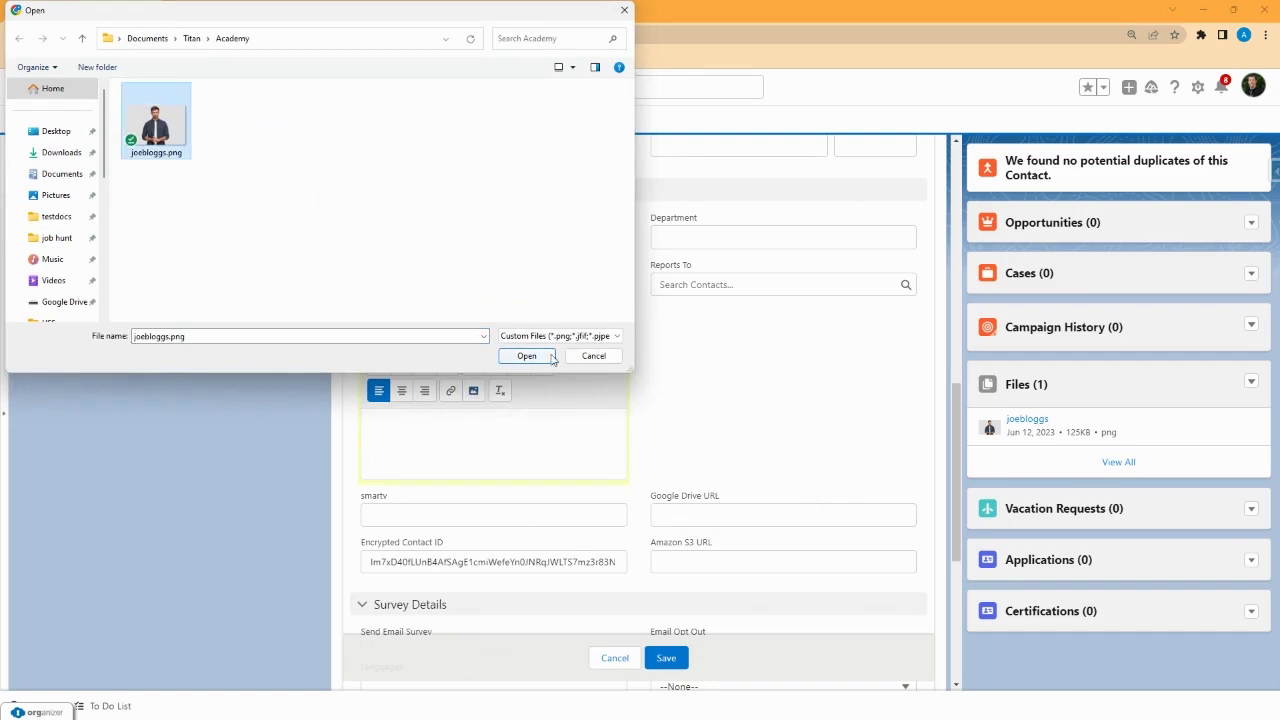
click(538, 358)
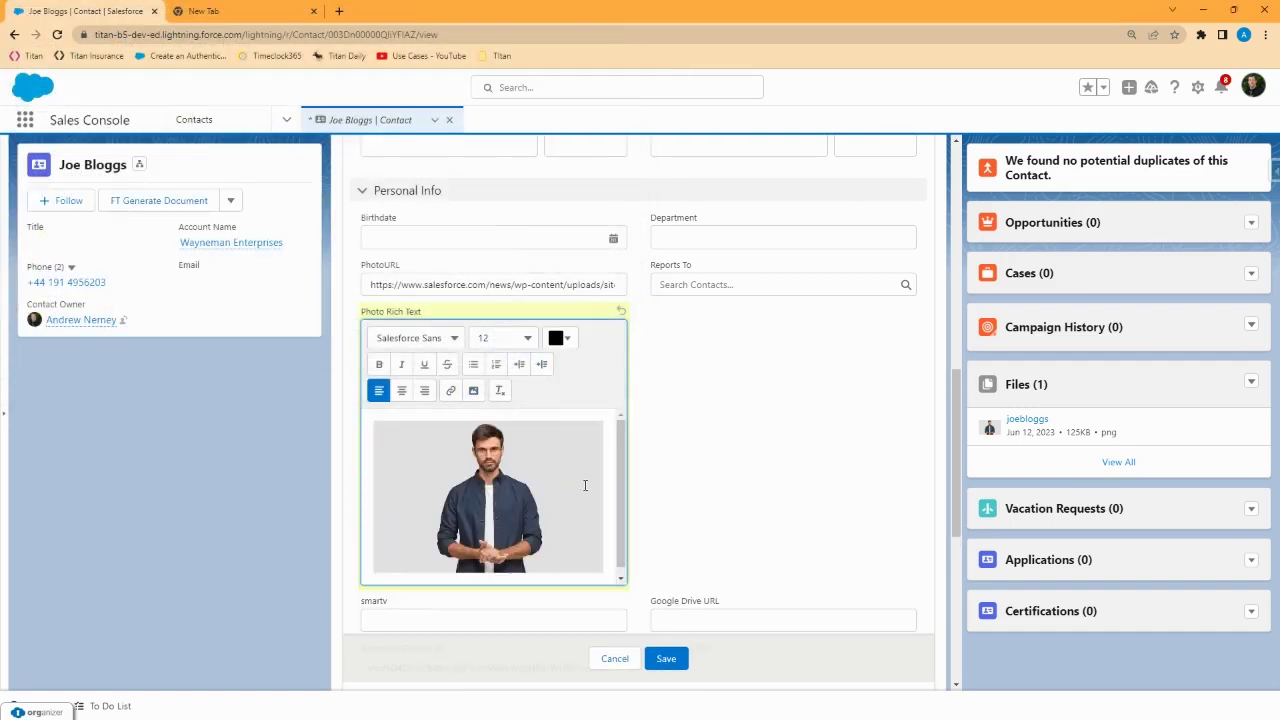
click(680, 658)
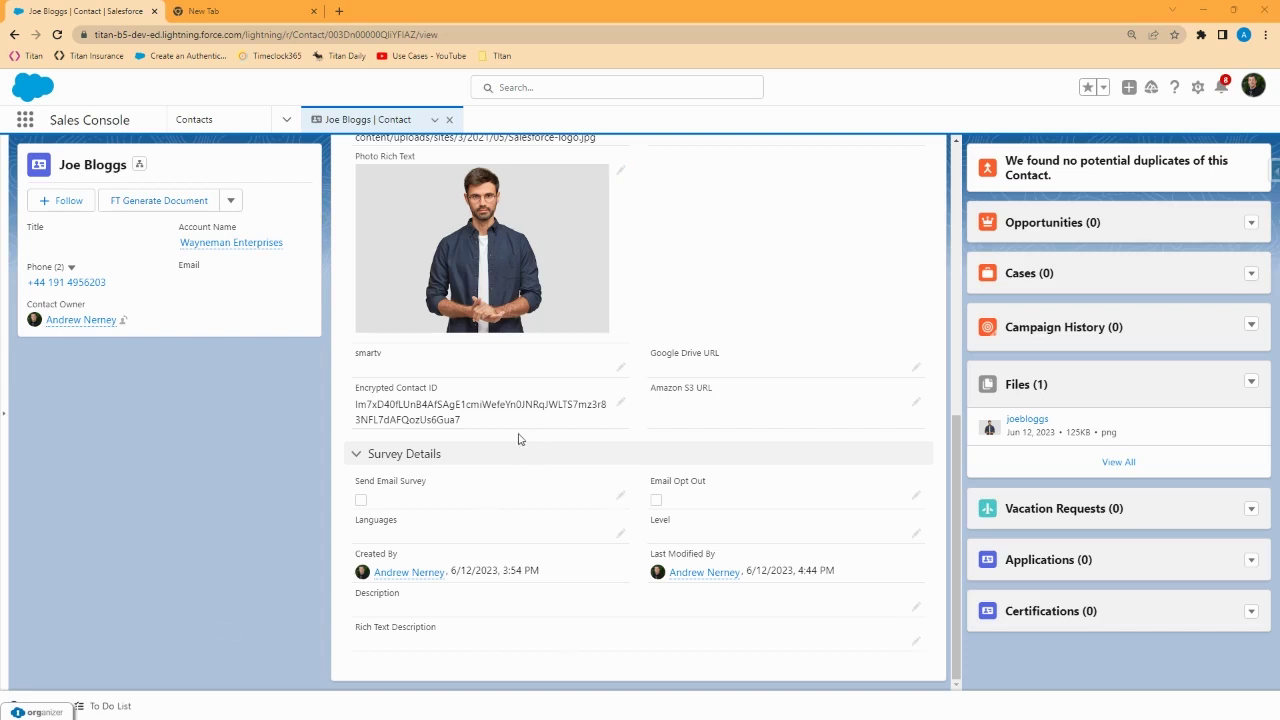
Step: Copy the contact's PhotoURL value and open it in the other browser tab to view the image
scroll(517, 437, up, 2)
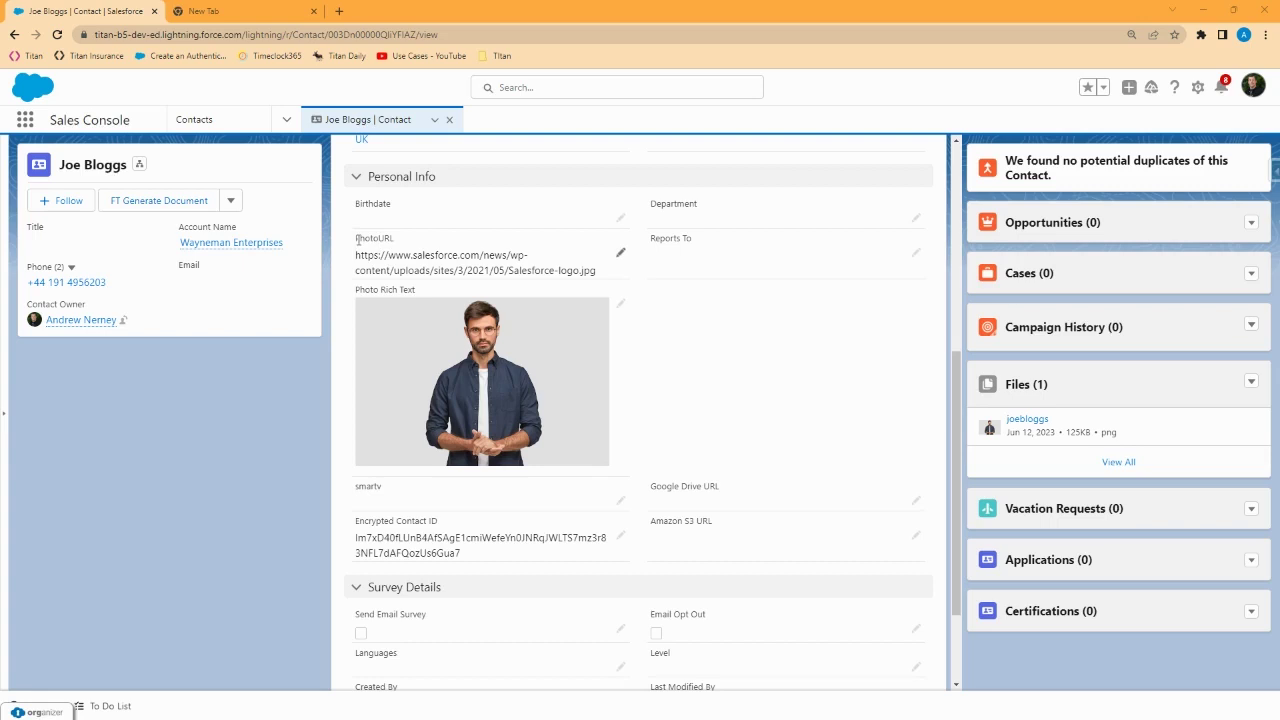
drag(357, 240, 406, 241)
click(343, 260)
drag(352, 257, 598, 281)
key(ctrl+c)
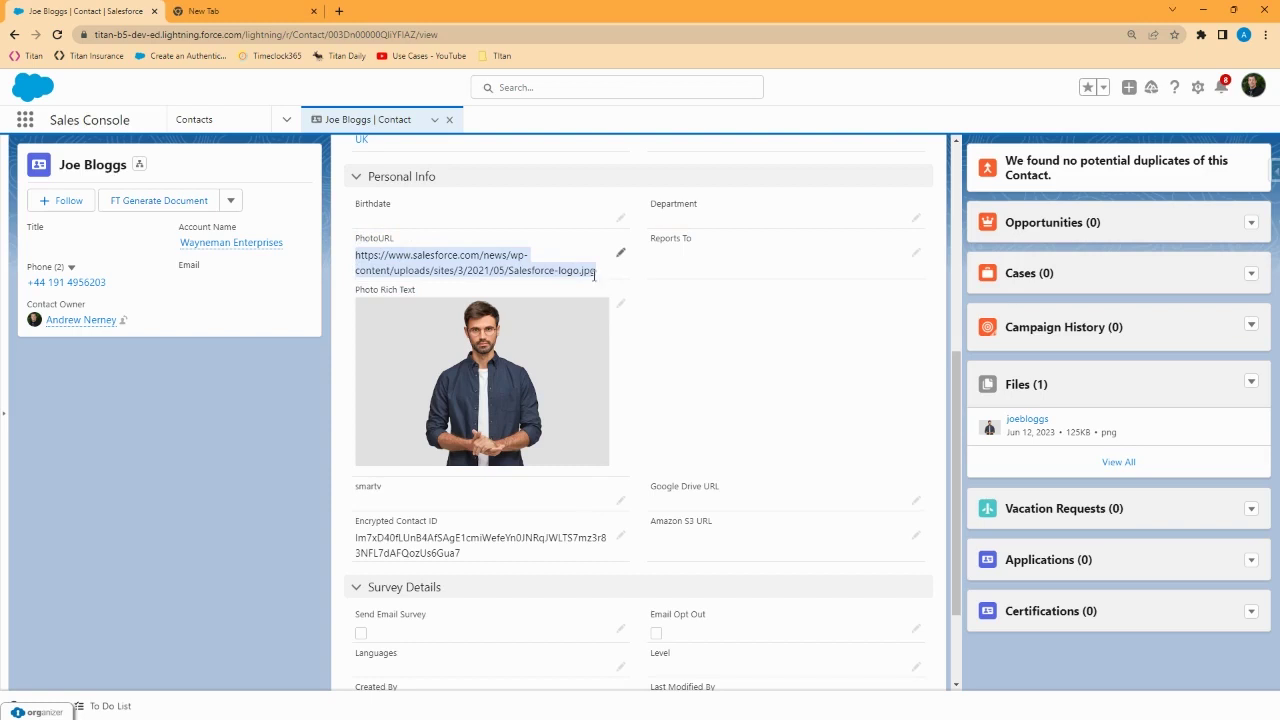
click(245, 12)
key(ctrl+v)
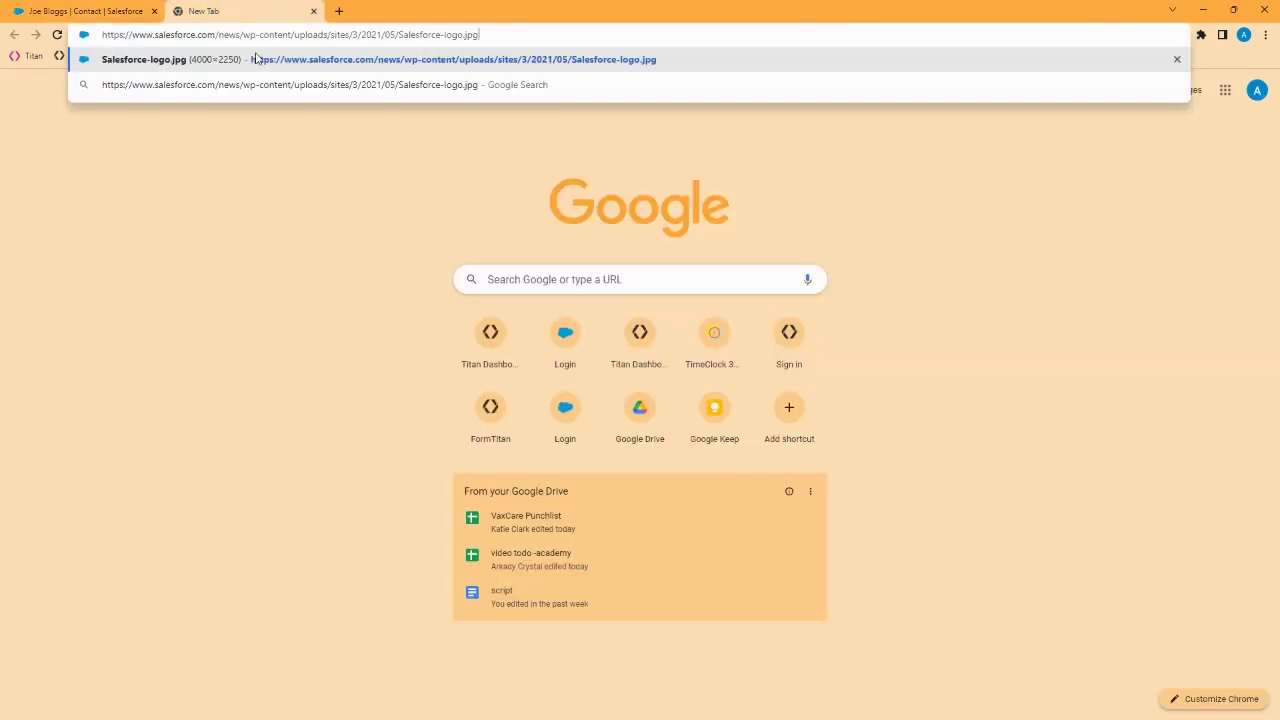
key(Return)
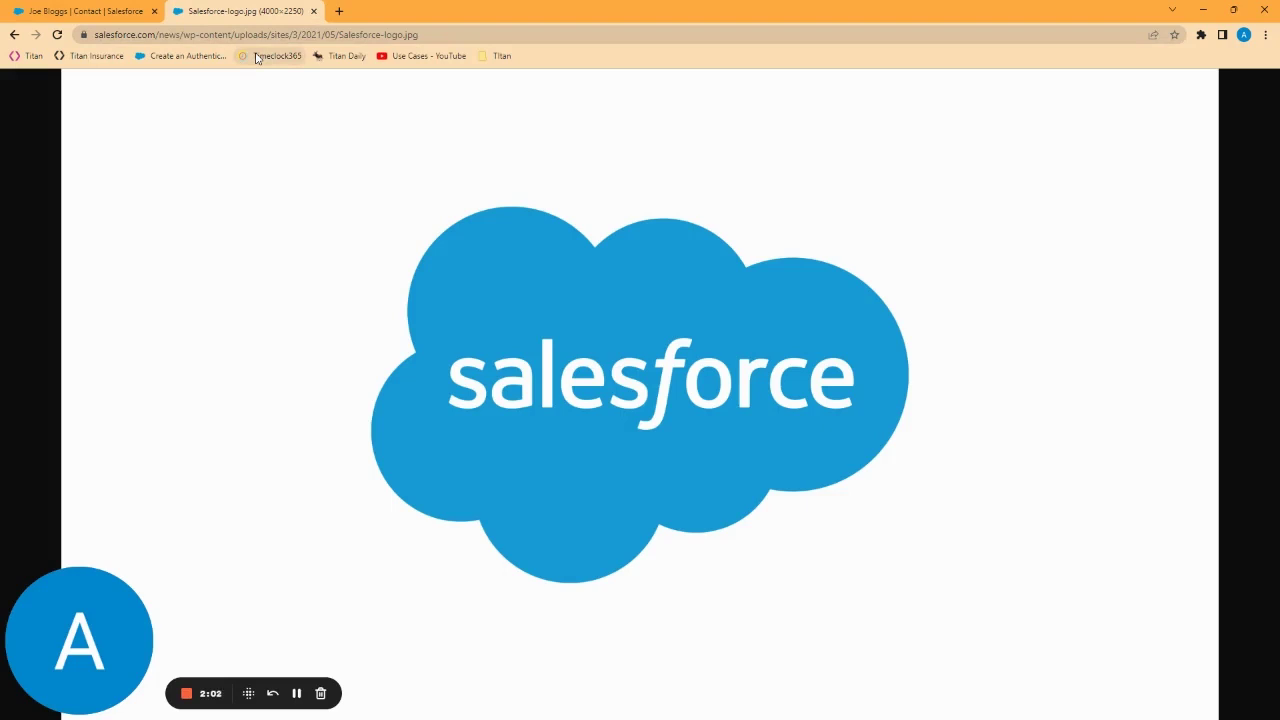
Step: Search Google Images for "salesforce logos" in a new tab and open Salesforce's Company Logos page from the results
click(339, 11)
text(image)
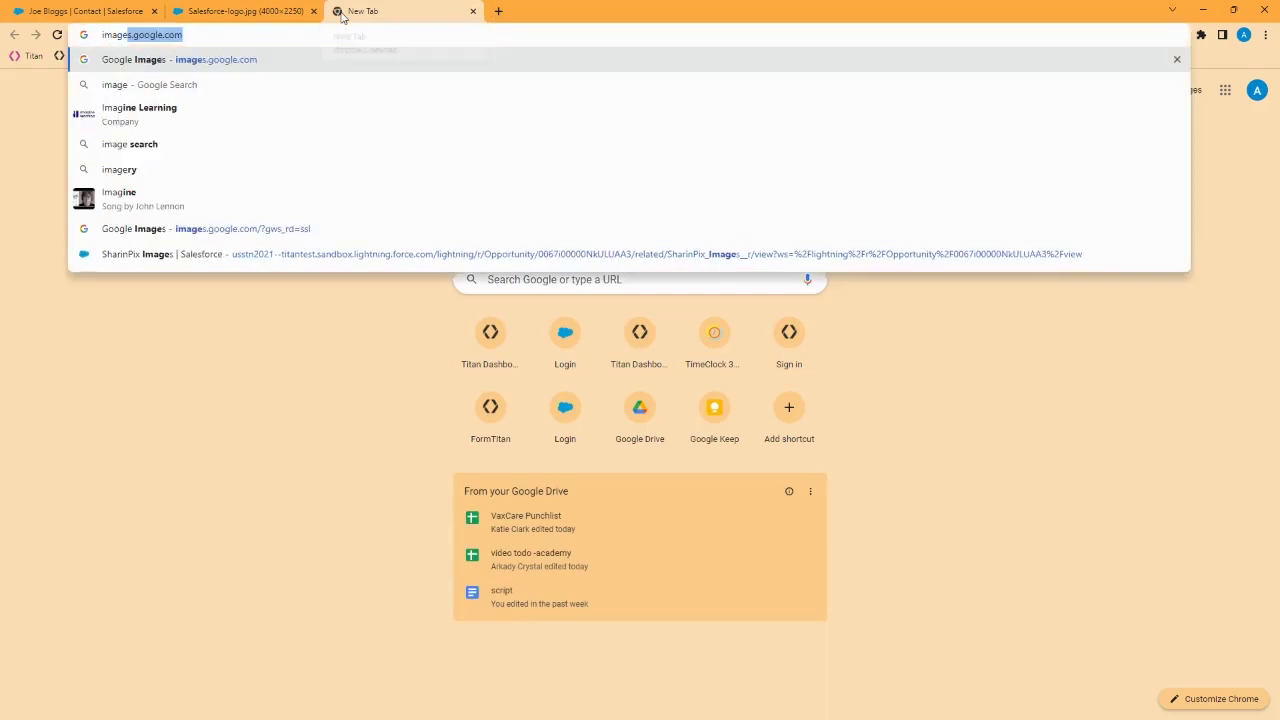
key(Return)
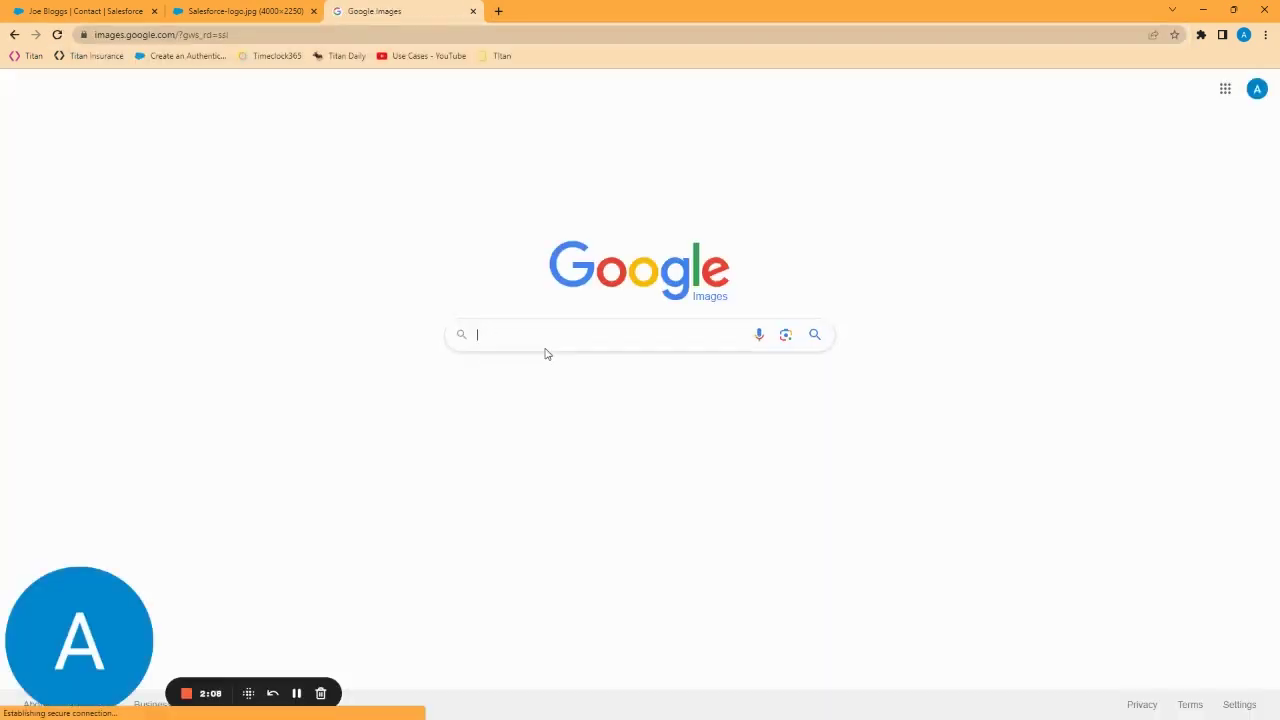
text(salesforce logos)
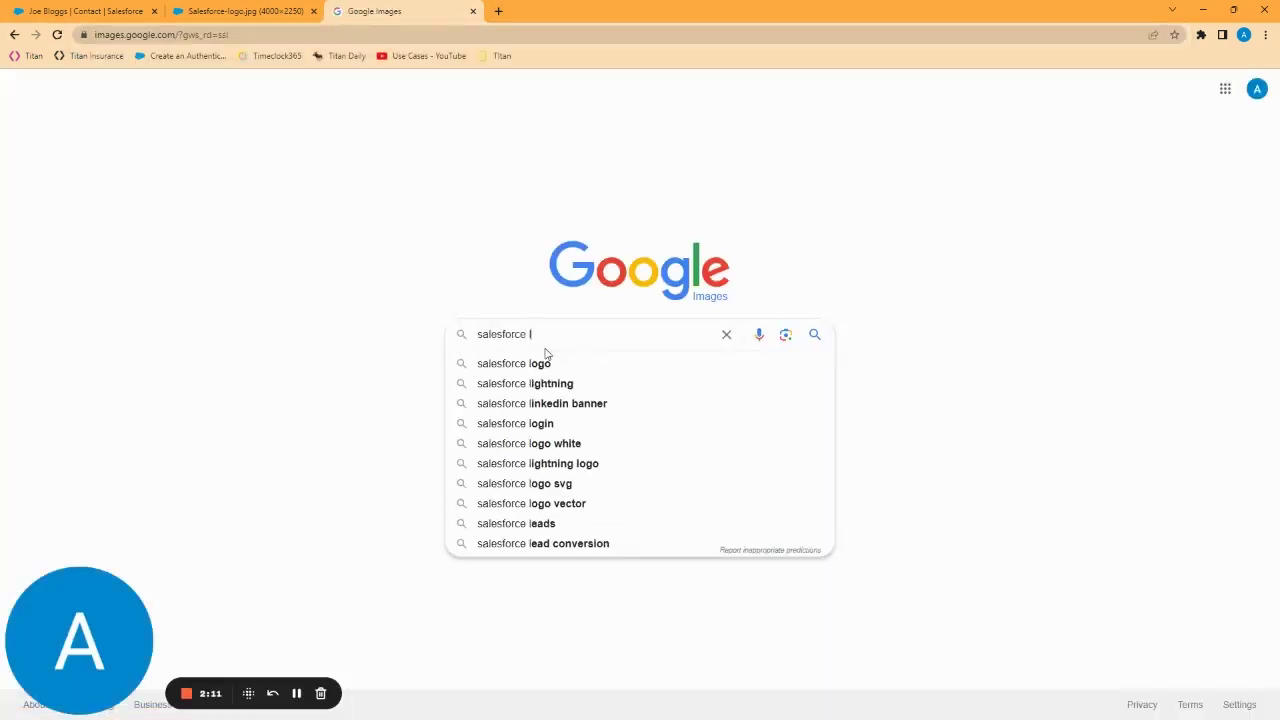
key(Return)
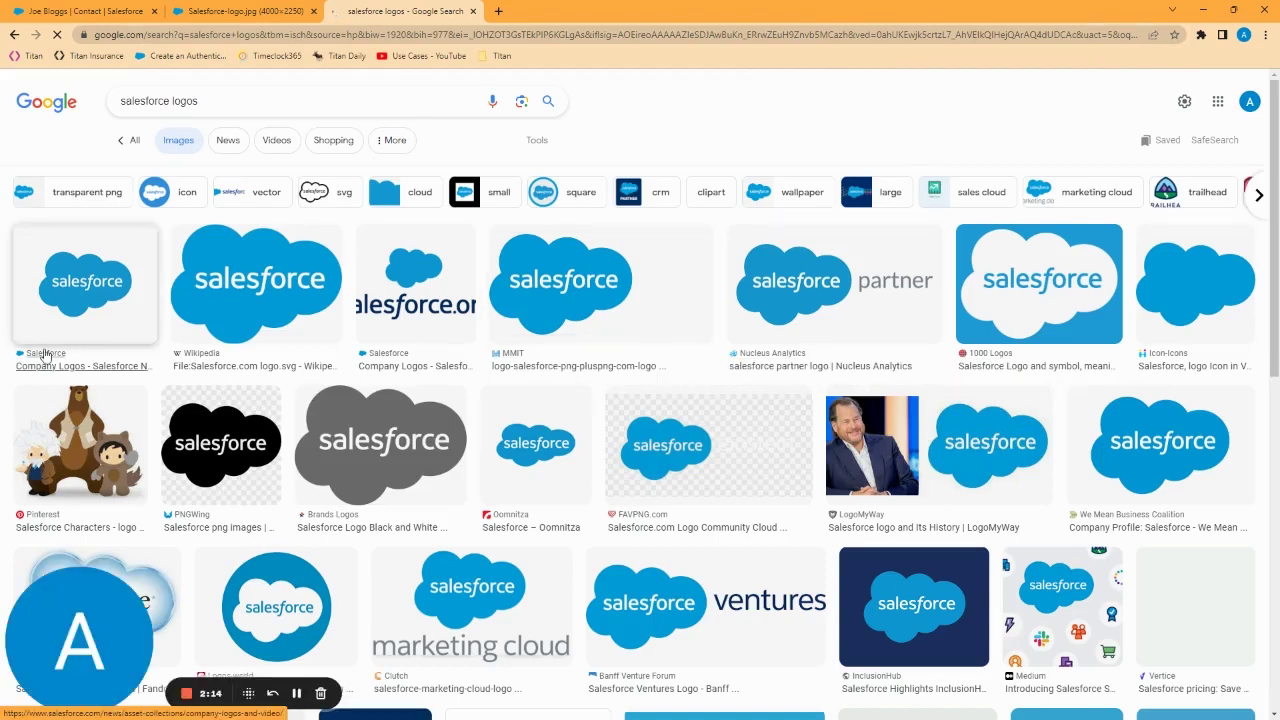
click(55, 356)
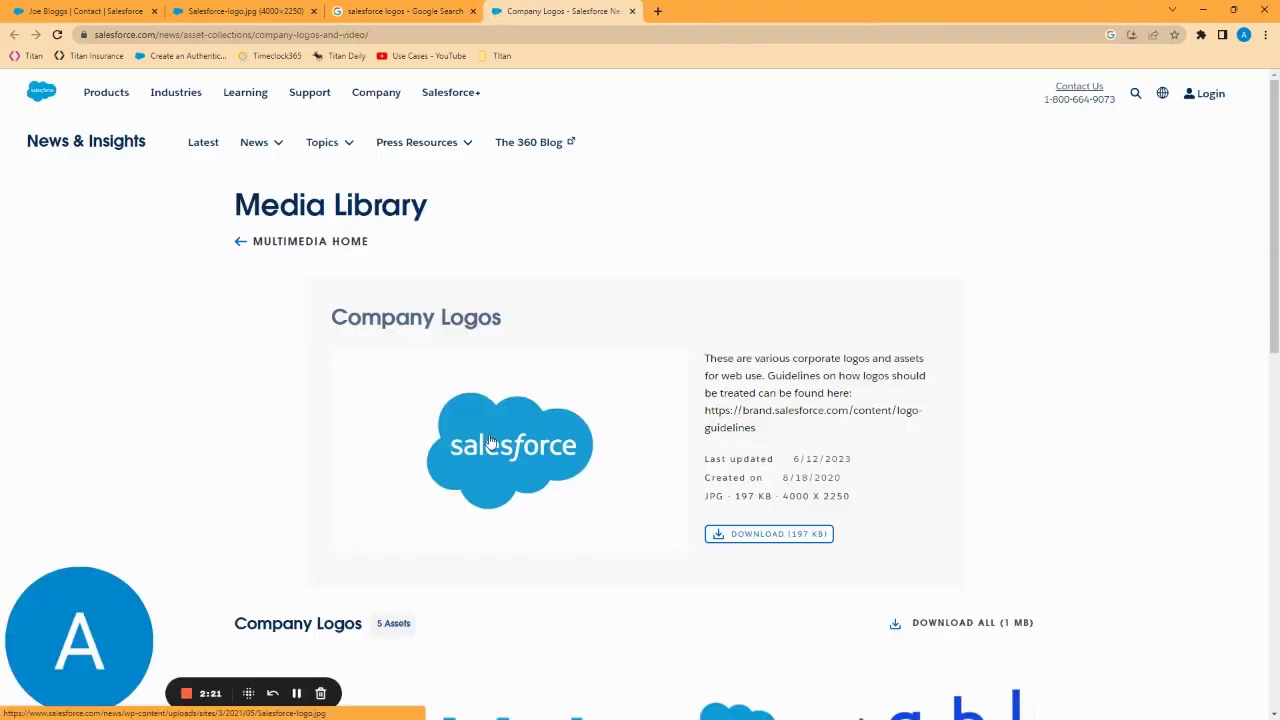
Step: Copy the image address of the main Salesforce logo and paste it into the Notepad++ document
right_click(490, 440)
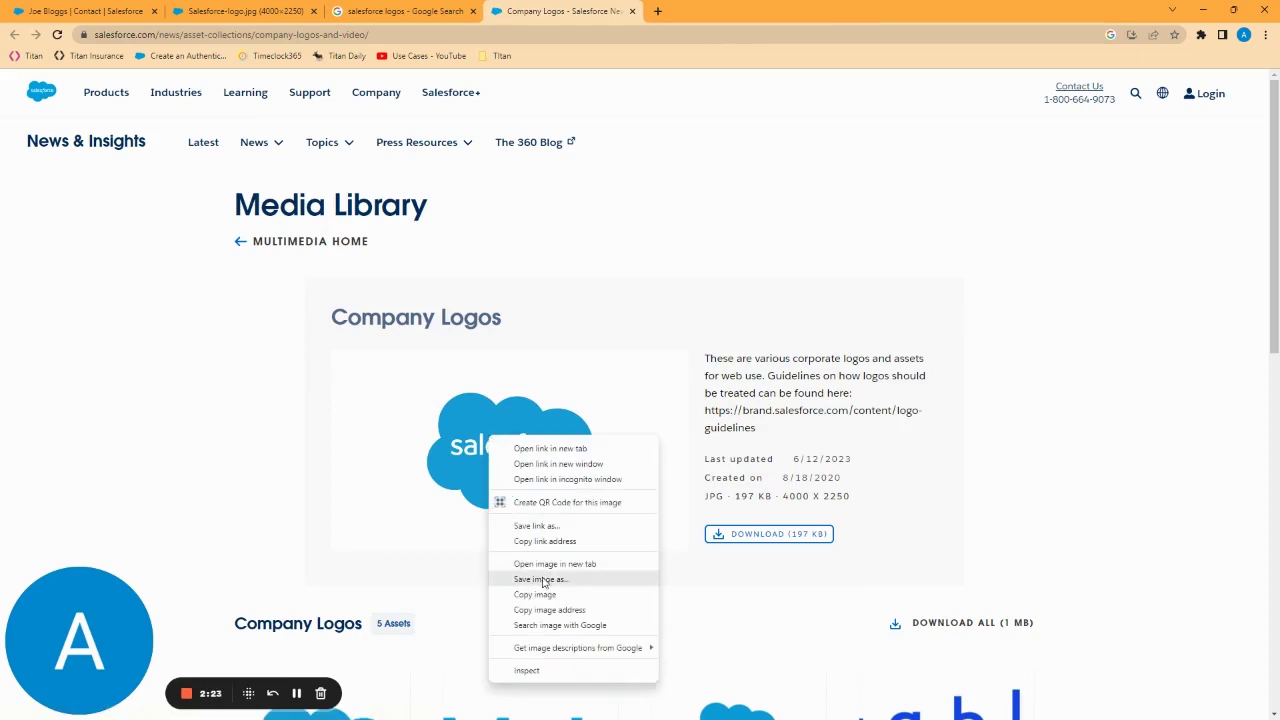
click(560, 610)
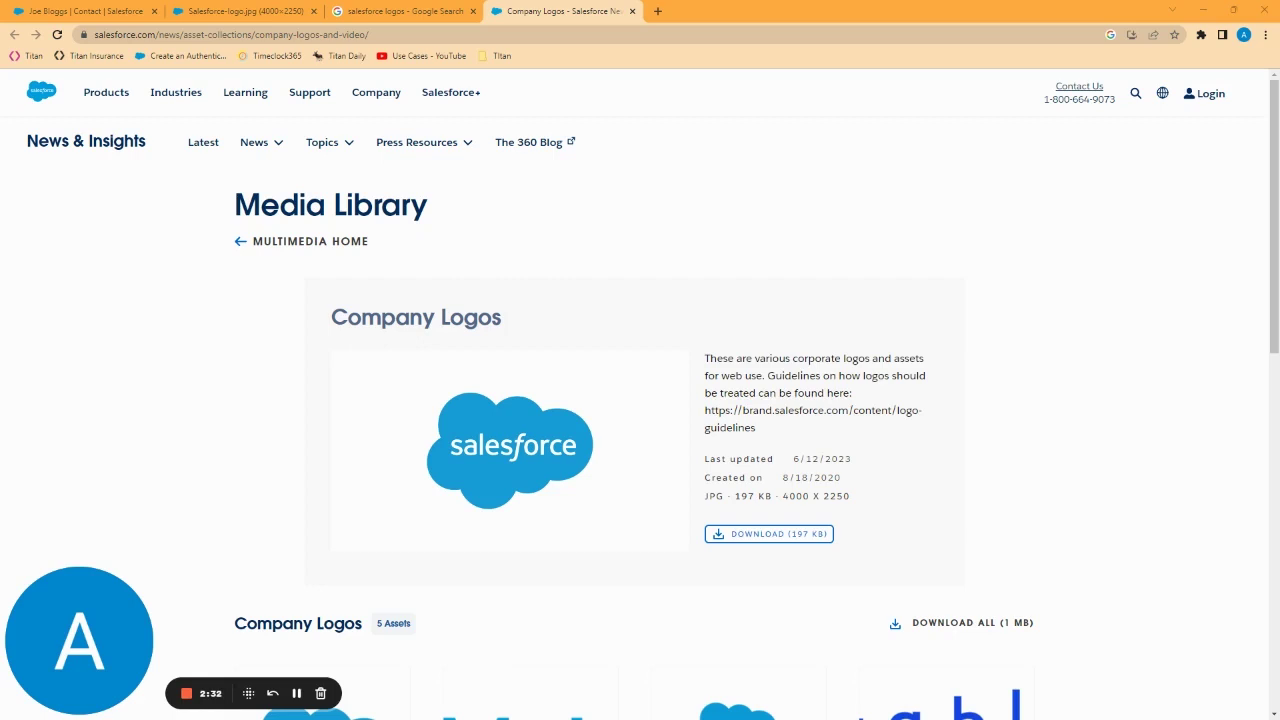
key(alt+Tab)
key(ctrl+v)
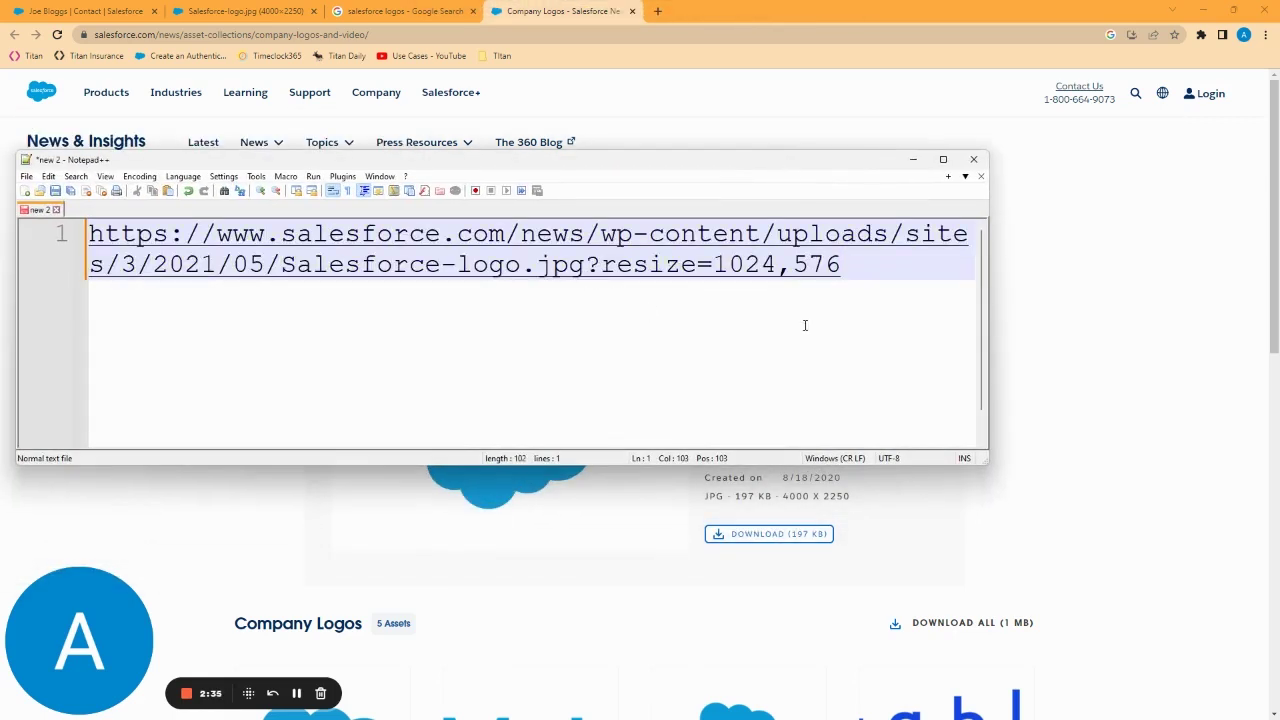
Step: Trim the resize parameters off the pasted image URL so it ends in Salesforce-logo.jpg
key(BackSpace)
key(BackSpace)
key(BackSpace)
key(BackSpace)
key(BackSpace)
key(BackSpace)
key(BackSpace)
key(BackSpace)
key(BackSpace)
key(BackSpace)
key(BackSpace)
key(BackSpace)
key(BackSpace)
key(BackSpace)
key(BackSpace)
key(BackSpace)
key(BackSpace)
key(BackSpace)
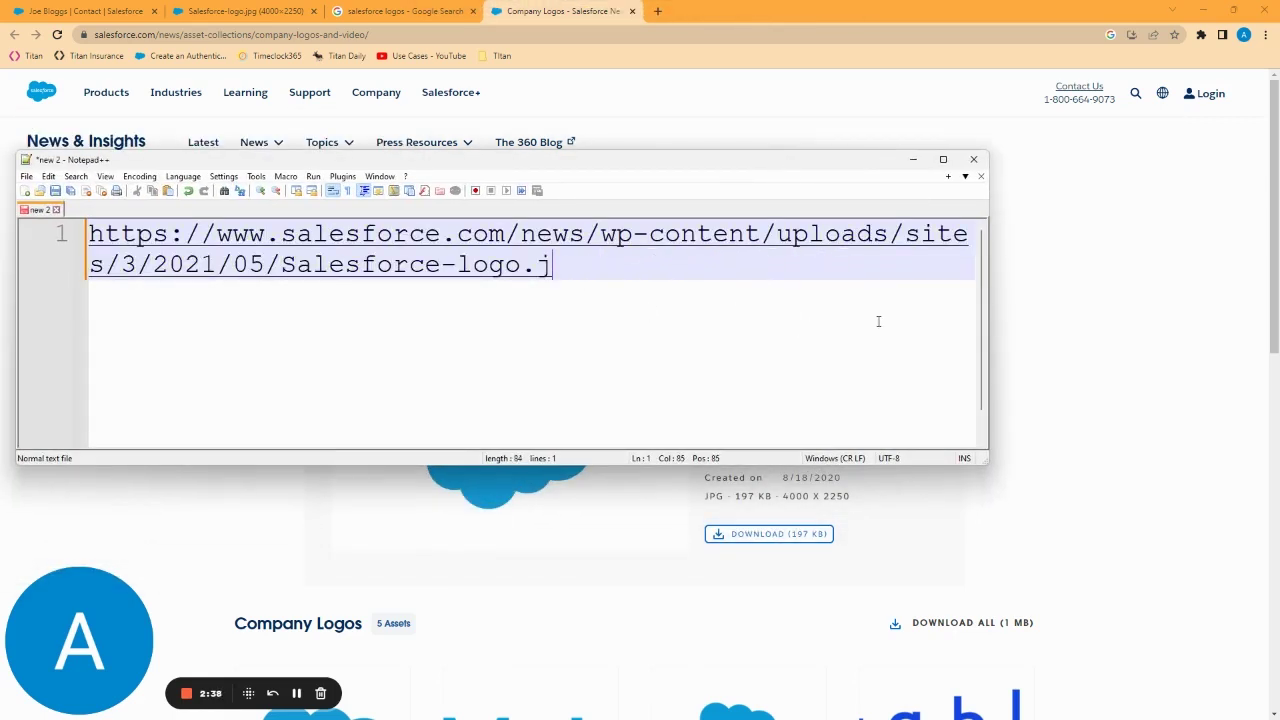
text(pg)
Step: Copy the whole trimmed URL and load it in a new browser tab to check the image
key(ctrl+a)
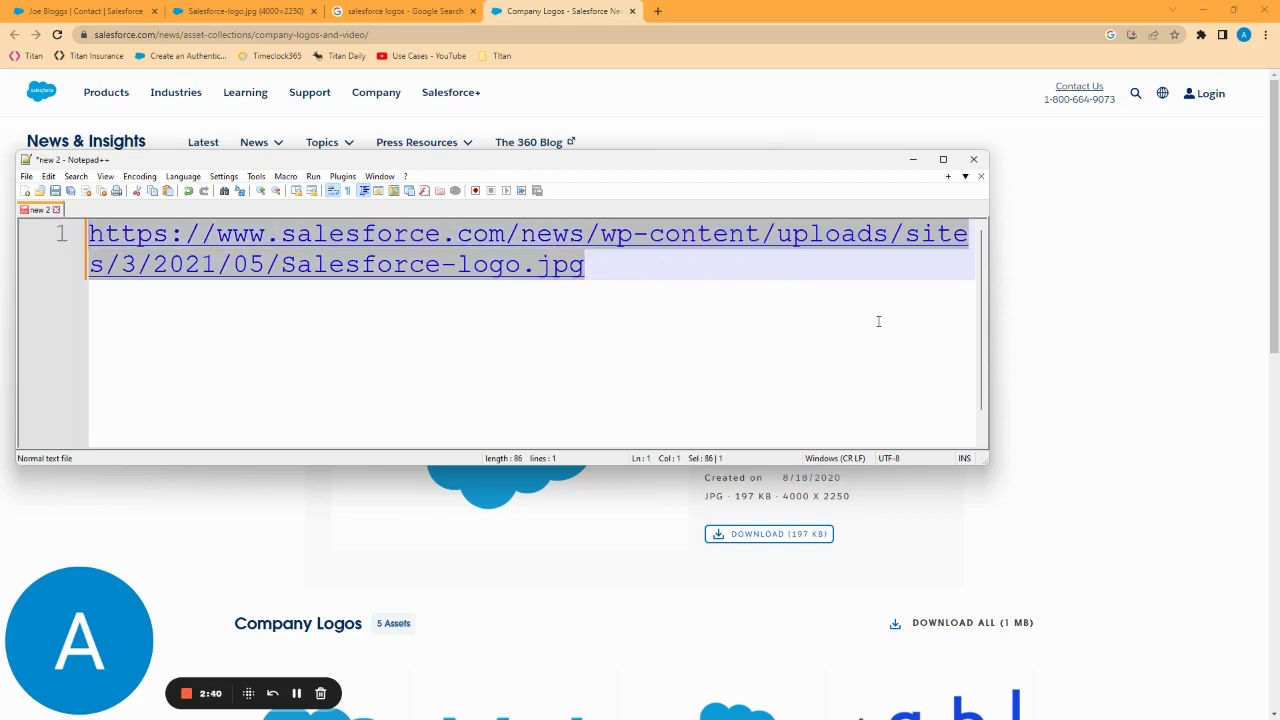
key(ctrl+c)
click(657, 11)
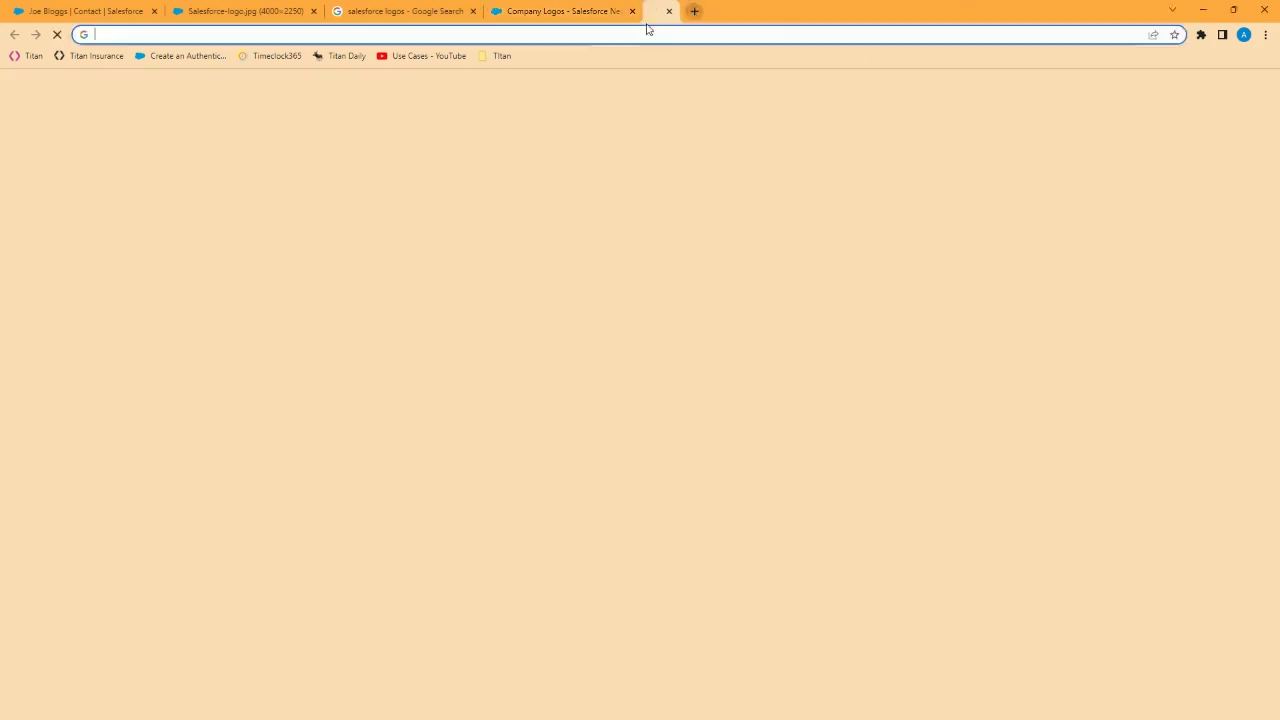
key(ctrl+v)
key(Return)
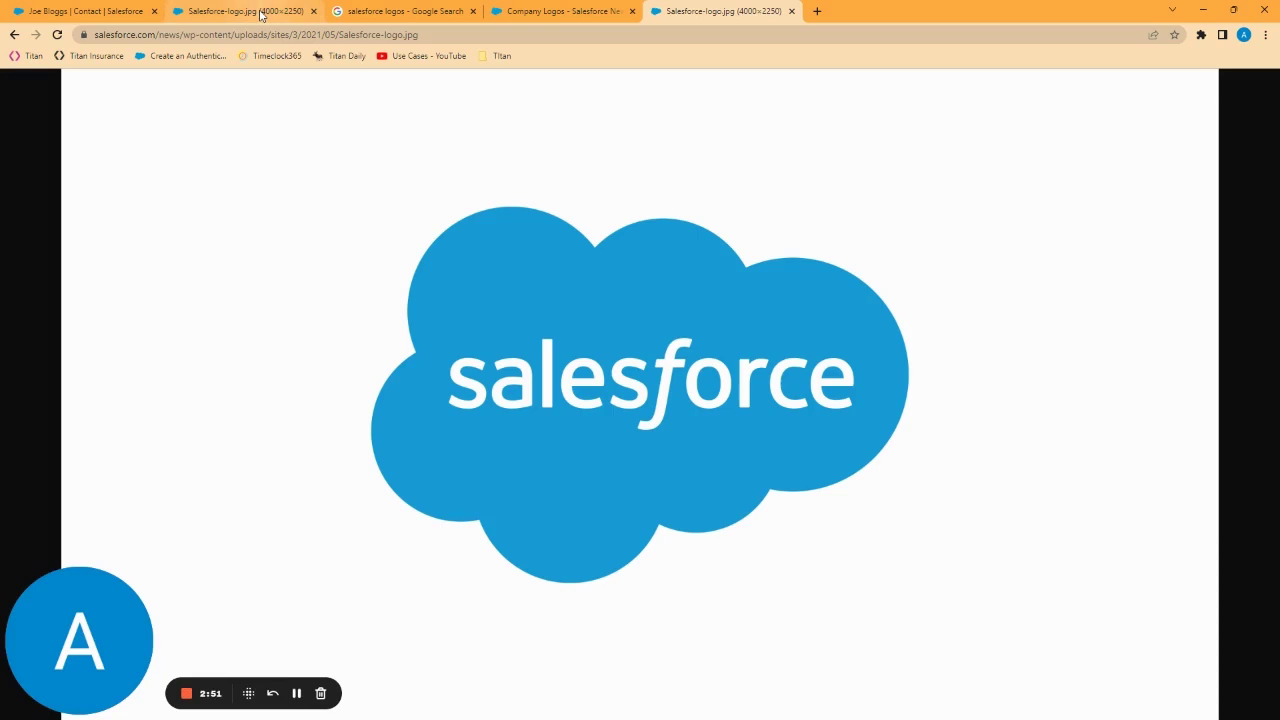
Step: Return to the contact record, view the Select Files dialog for adding files, and close it without adding any
mouse_move(260, 13)
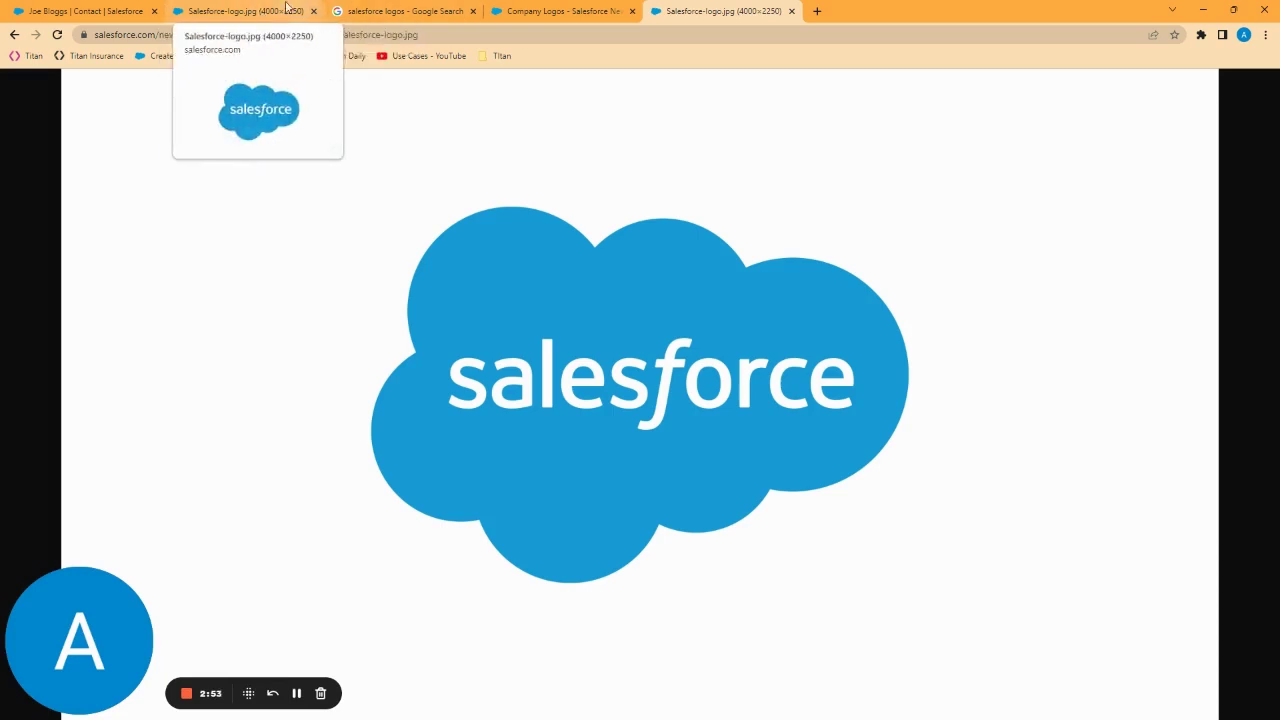
click(76, 10)
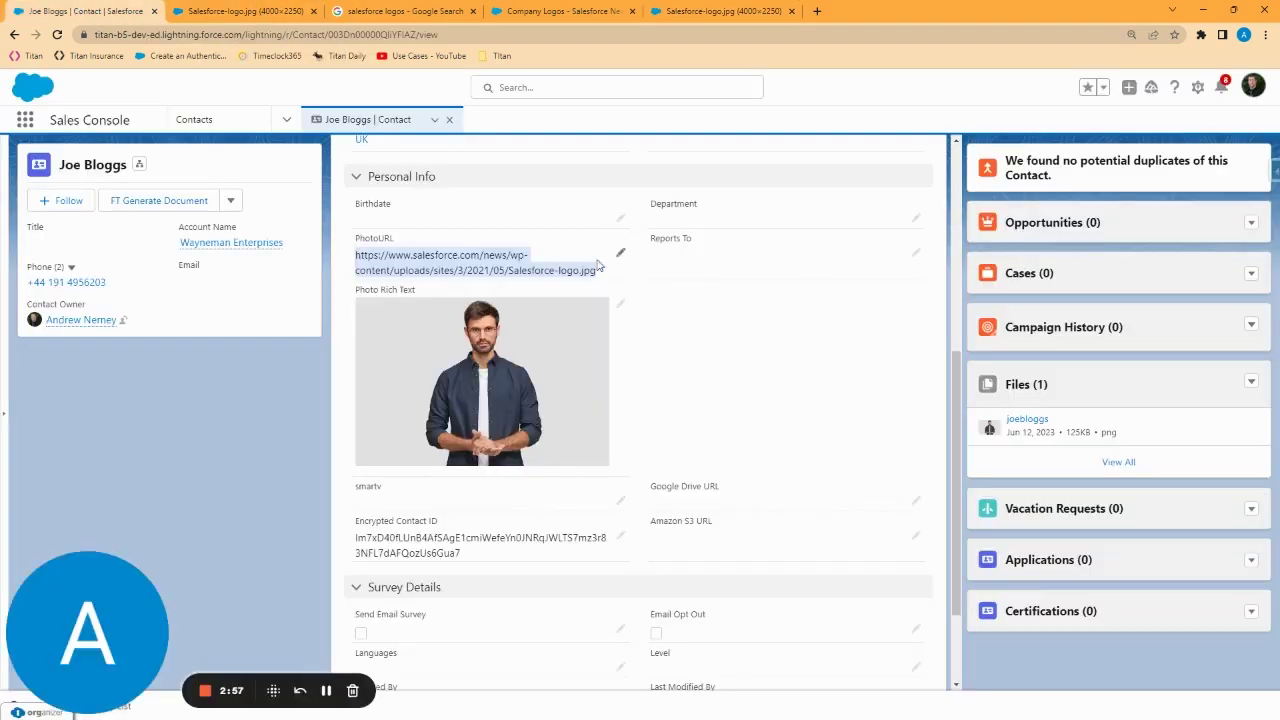
click(357, 237)
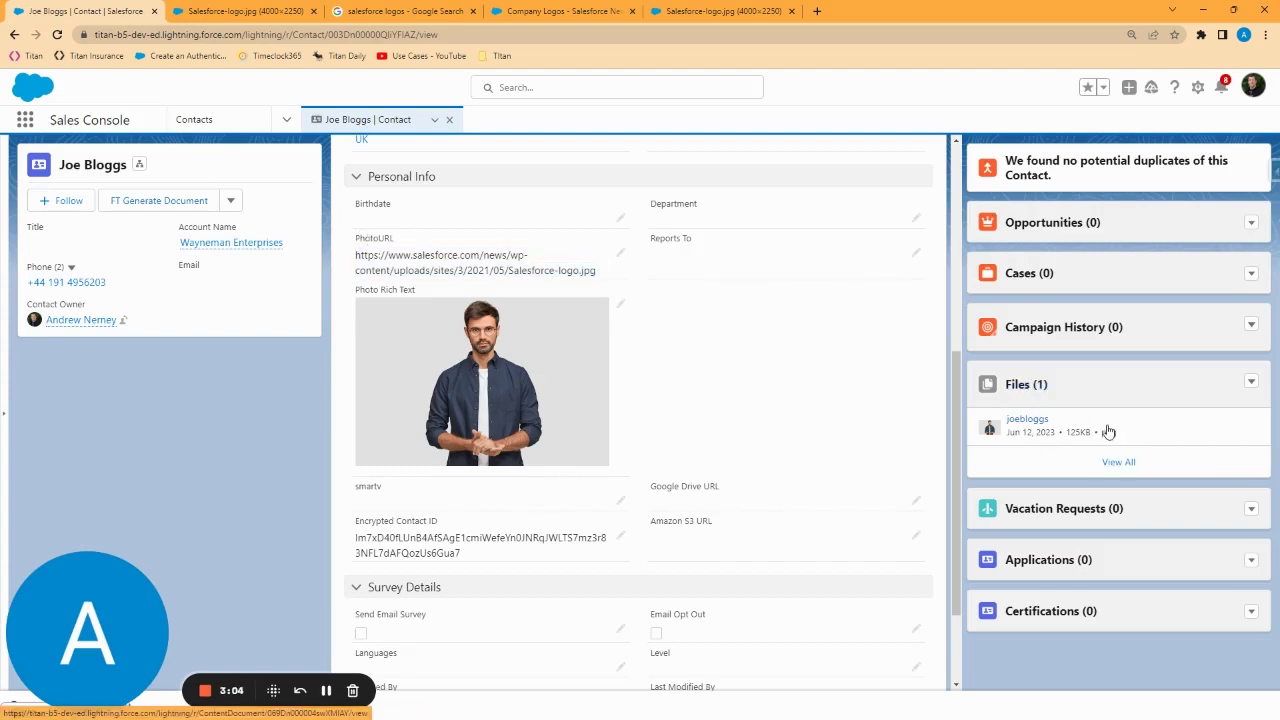
click(1251, 382)
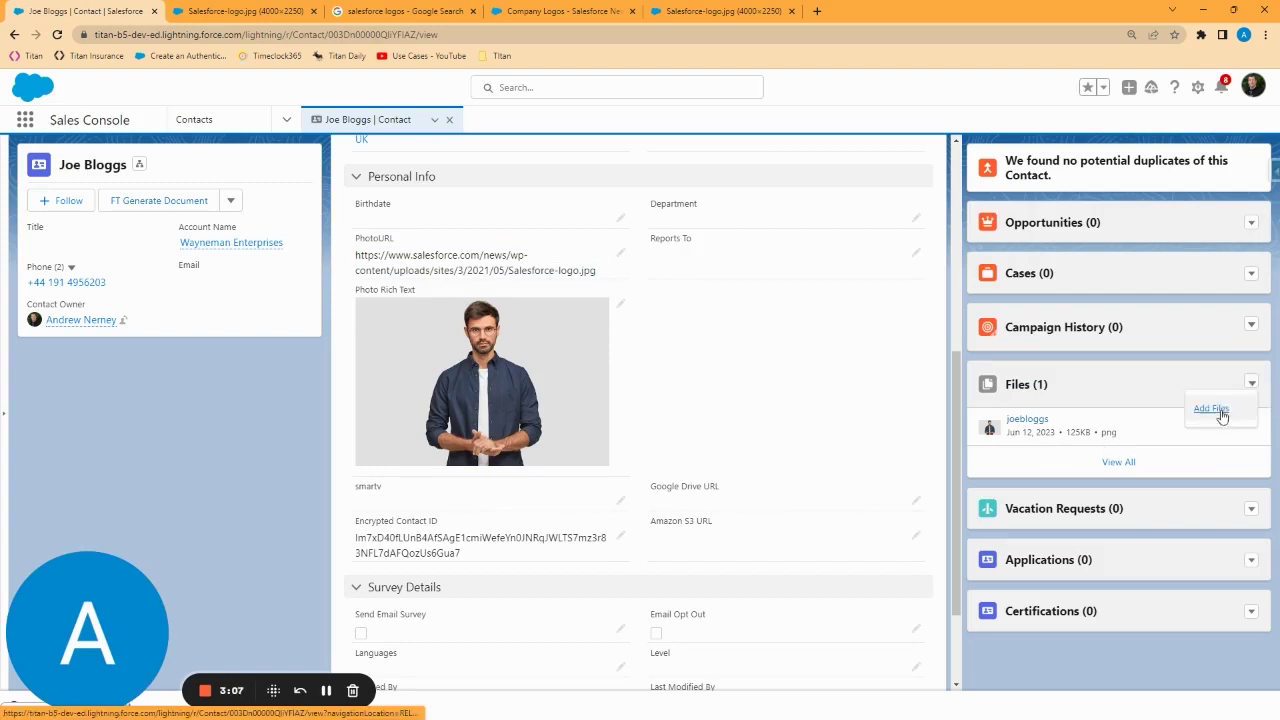
click(1220, 409)
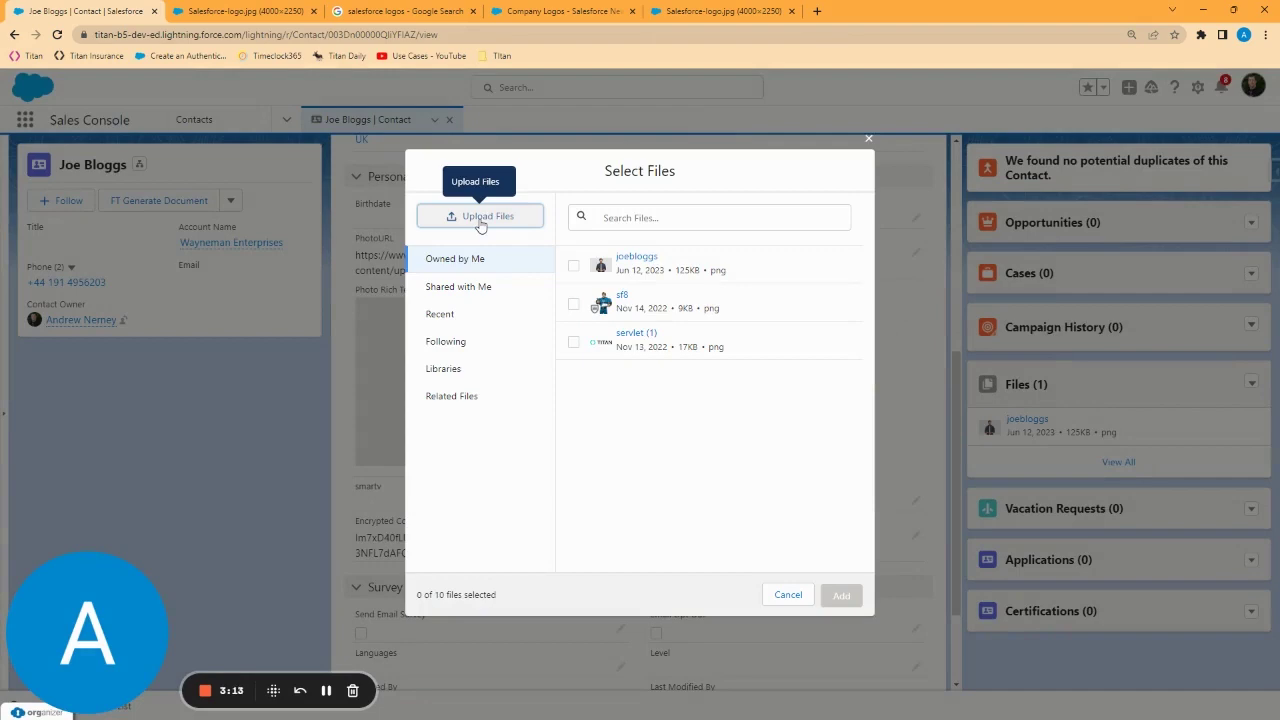
click(786, 598)
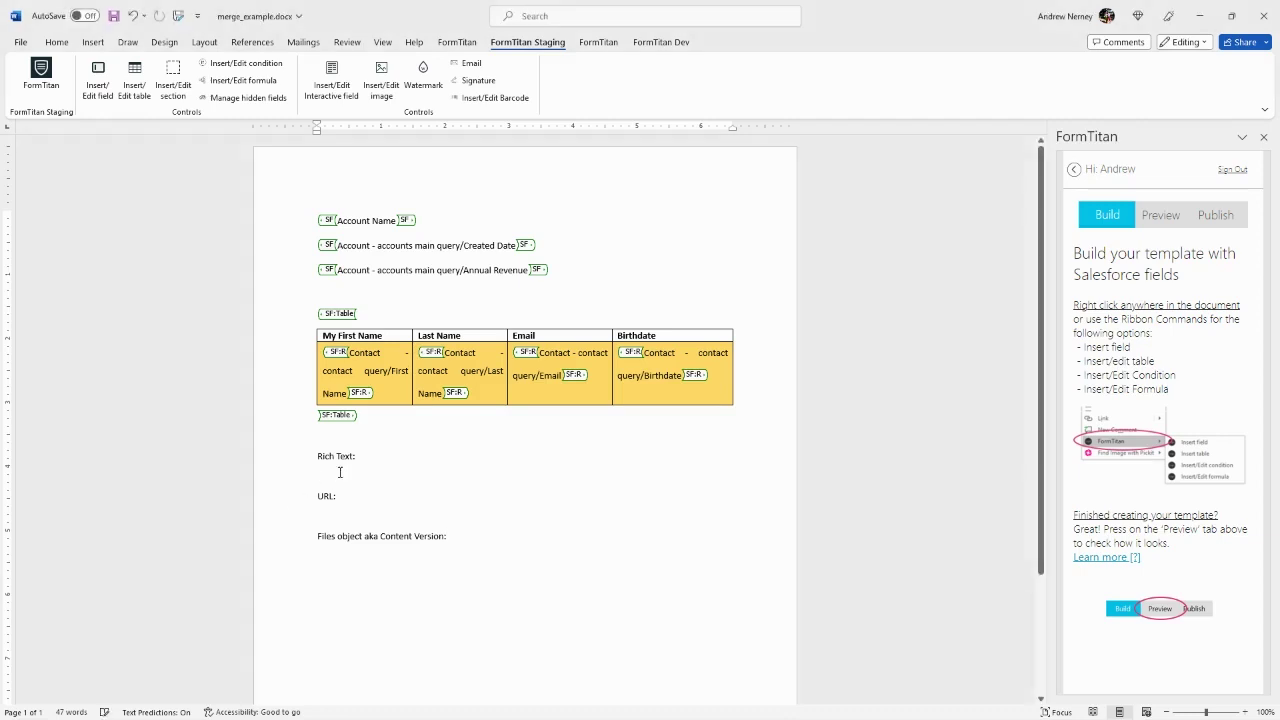
Step: In Word, start inserting a FormTitan field under "Rich Text:", choosing the Contact object and the comment "get files for contact"
click(98, 86)
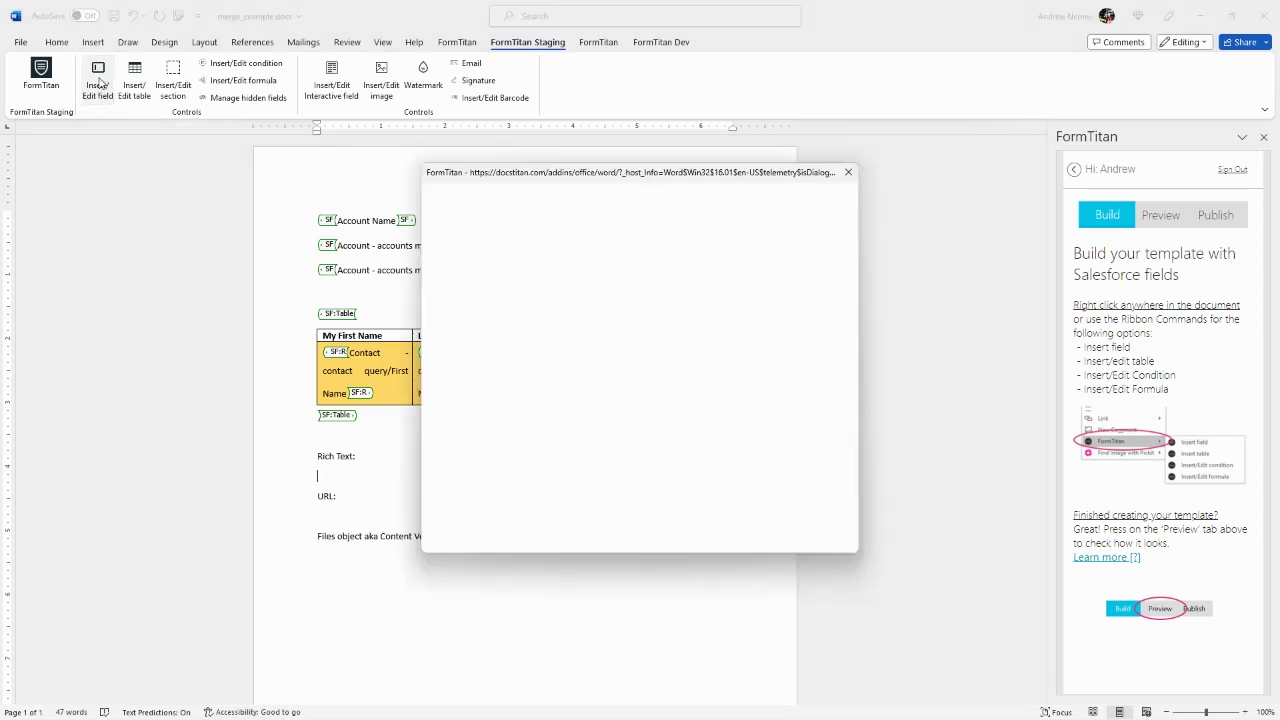
click(648, 288)
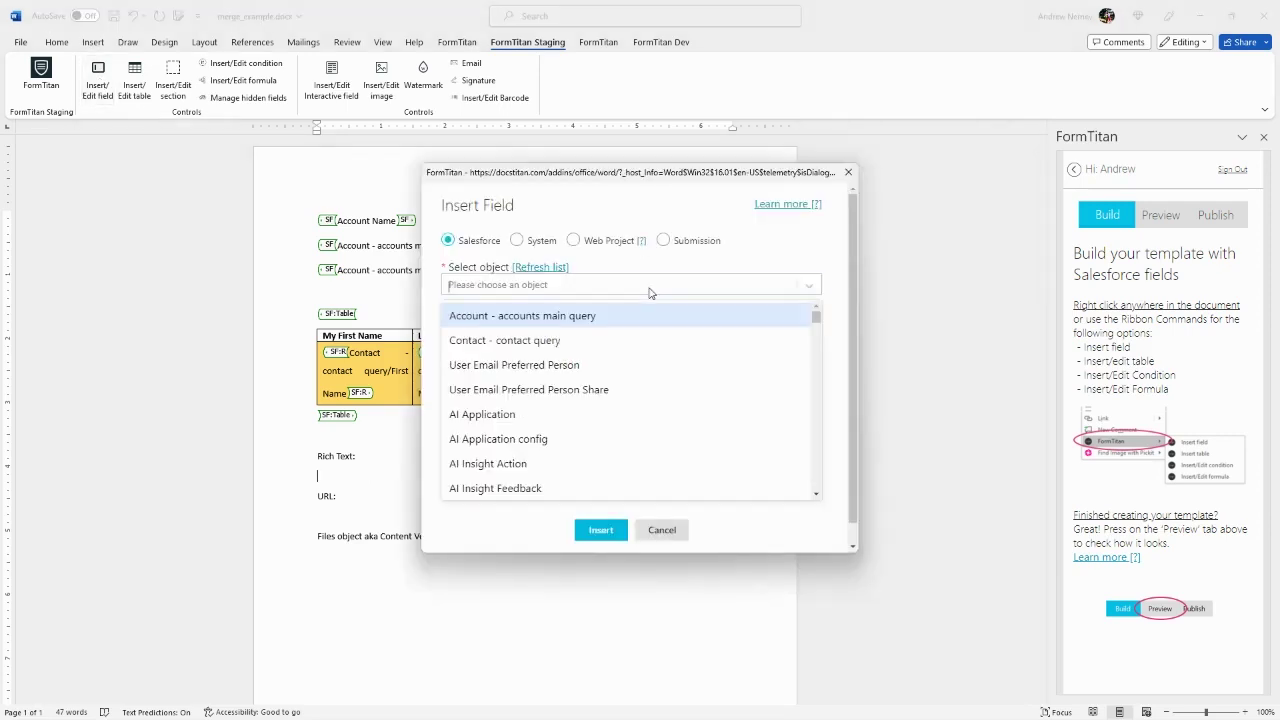
click(648, 288)
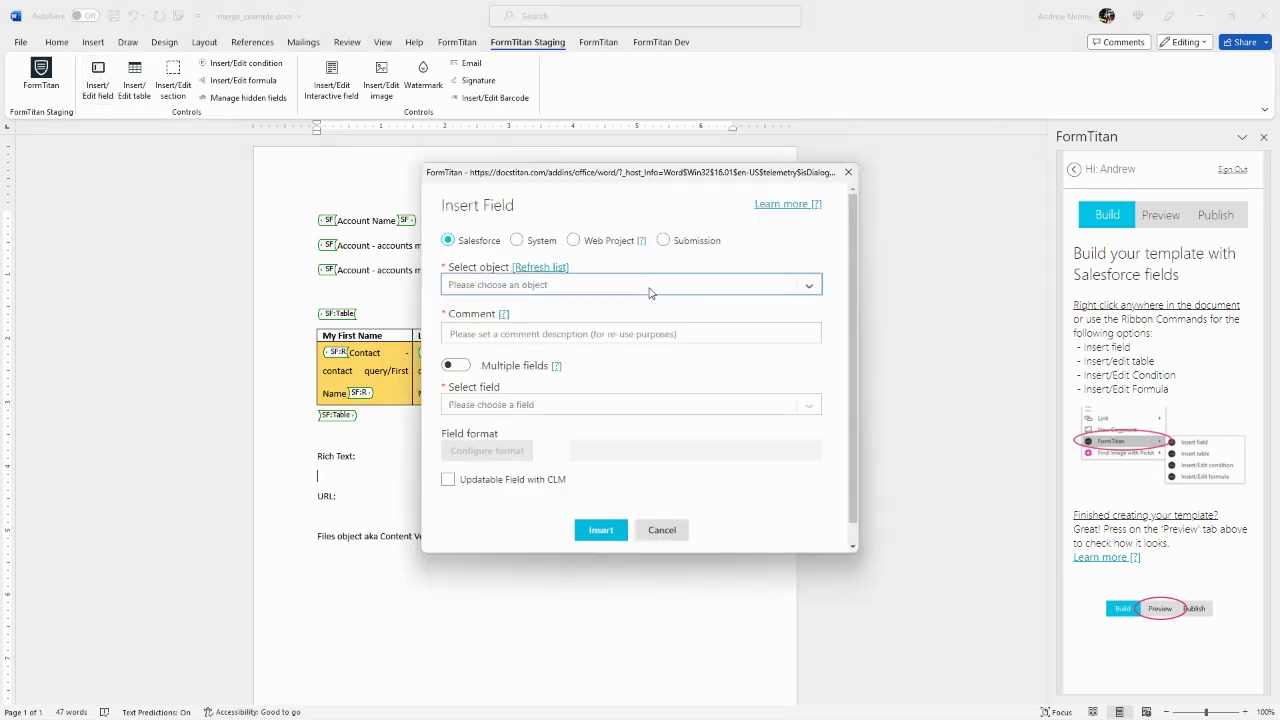
text(contact)
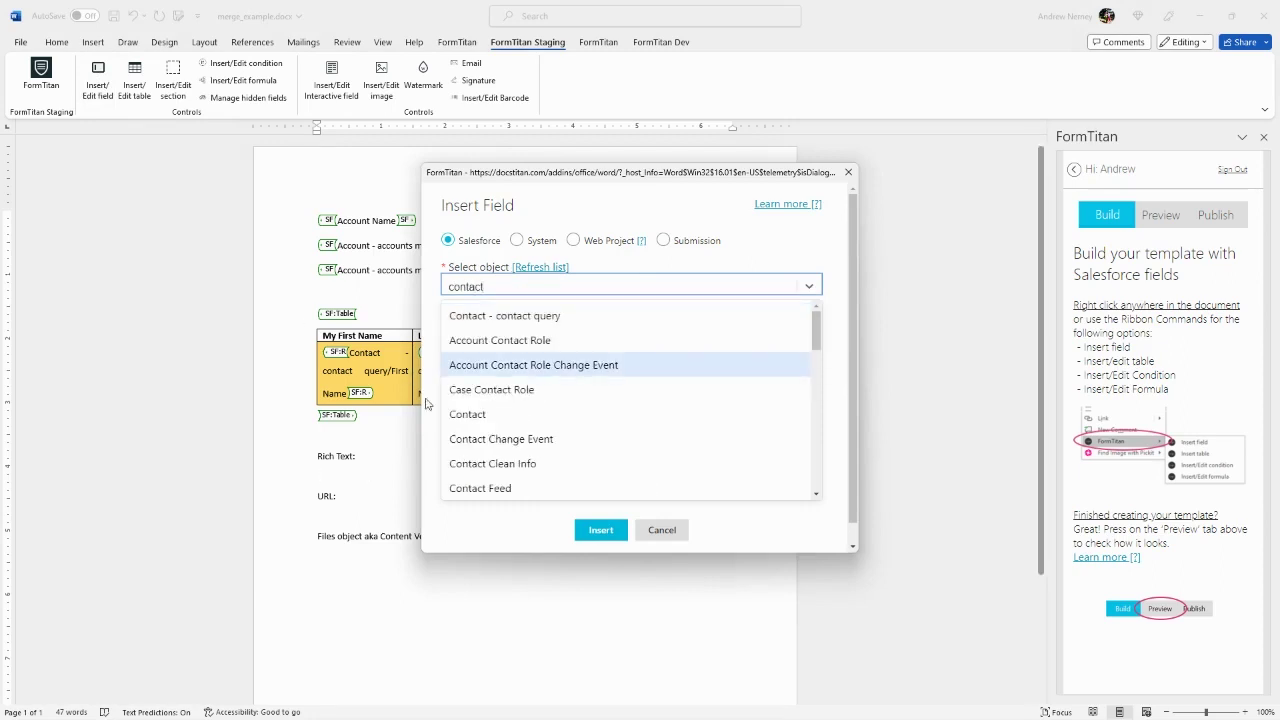
click(506, 414)
text(get)
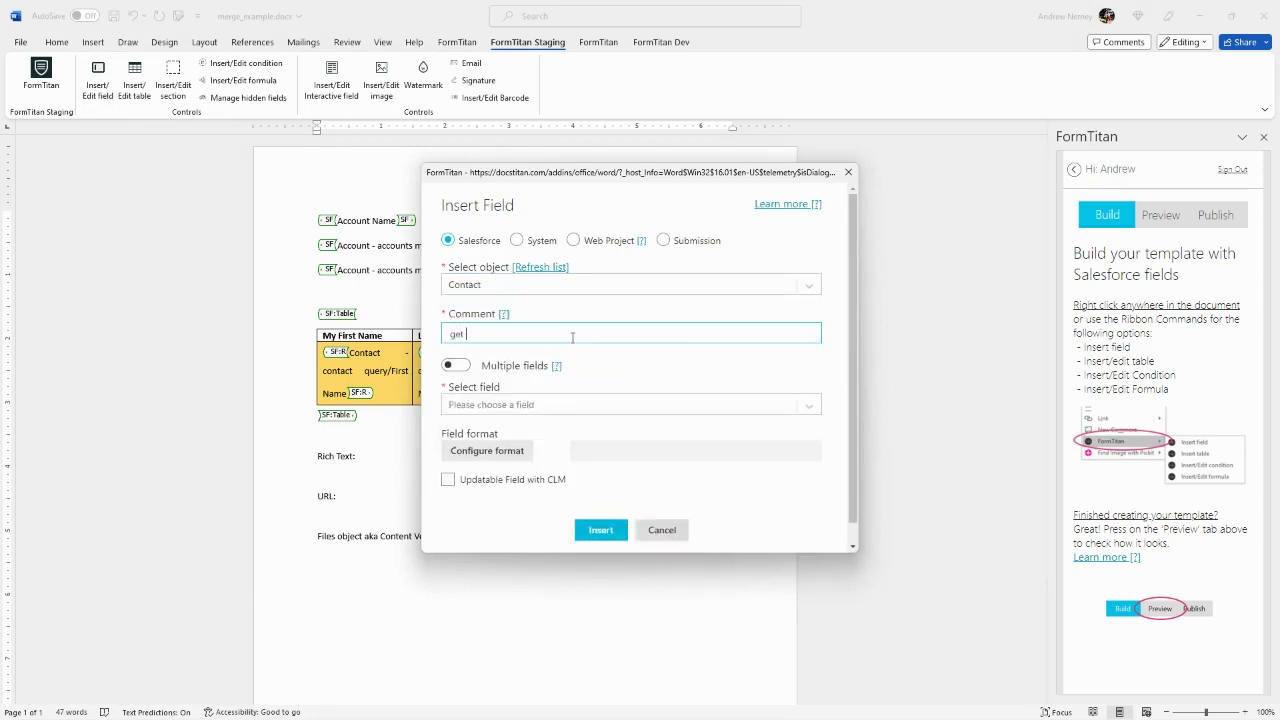
text( files for contact)
Step: Choose the Photo Rich Text field for the Contact query and insert it under "Rich Text:"
click(809, 406)
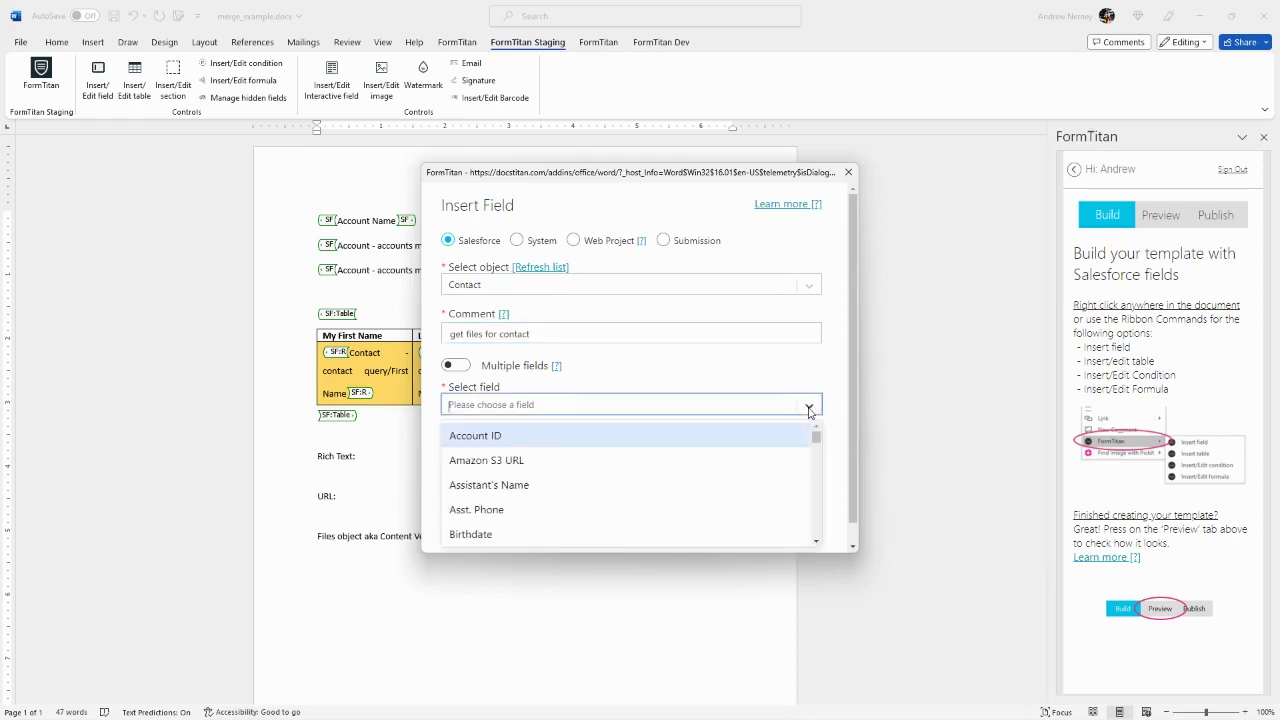
text(photo)
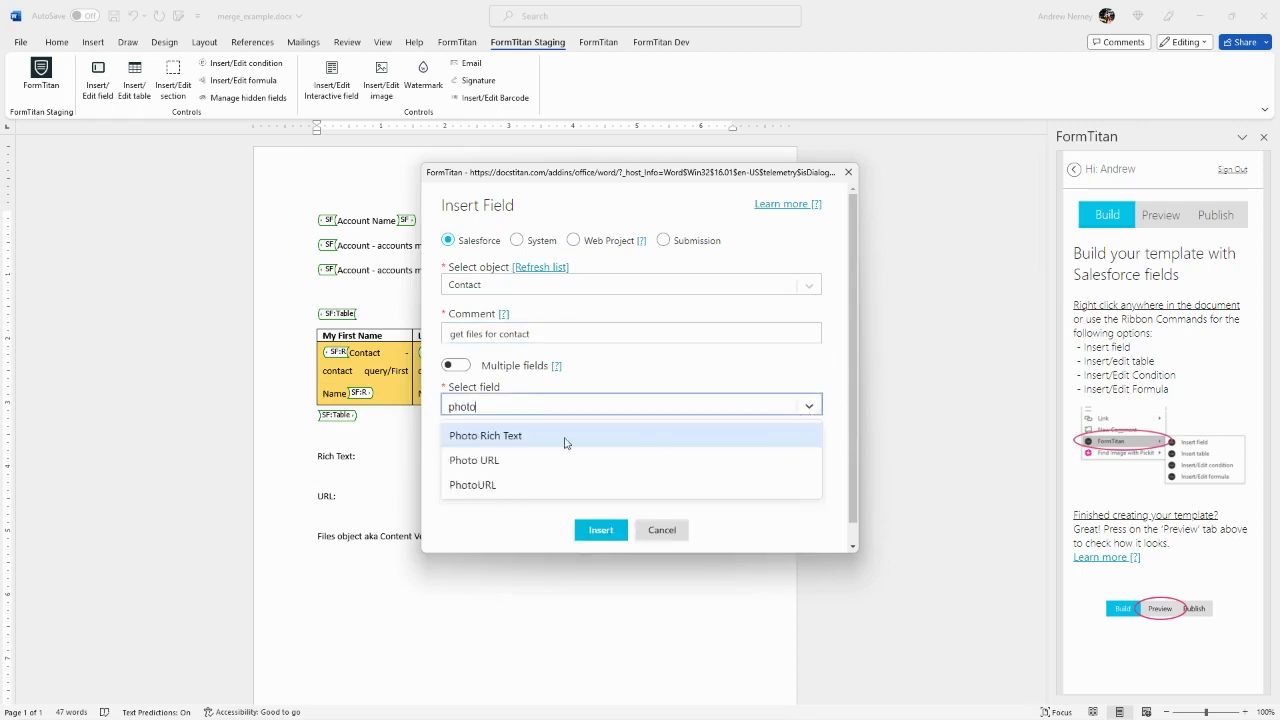
click(525, 436)
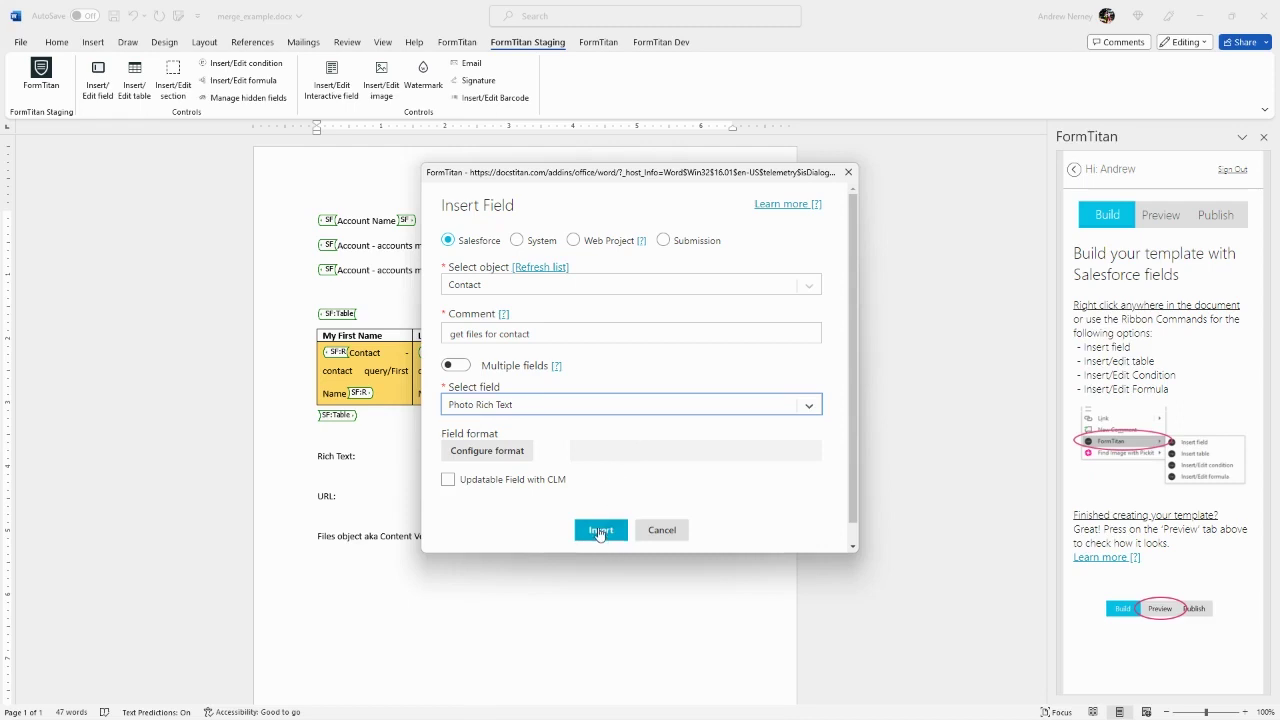
click(600, 530)
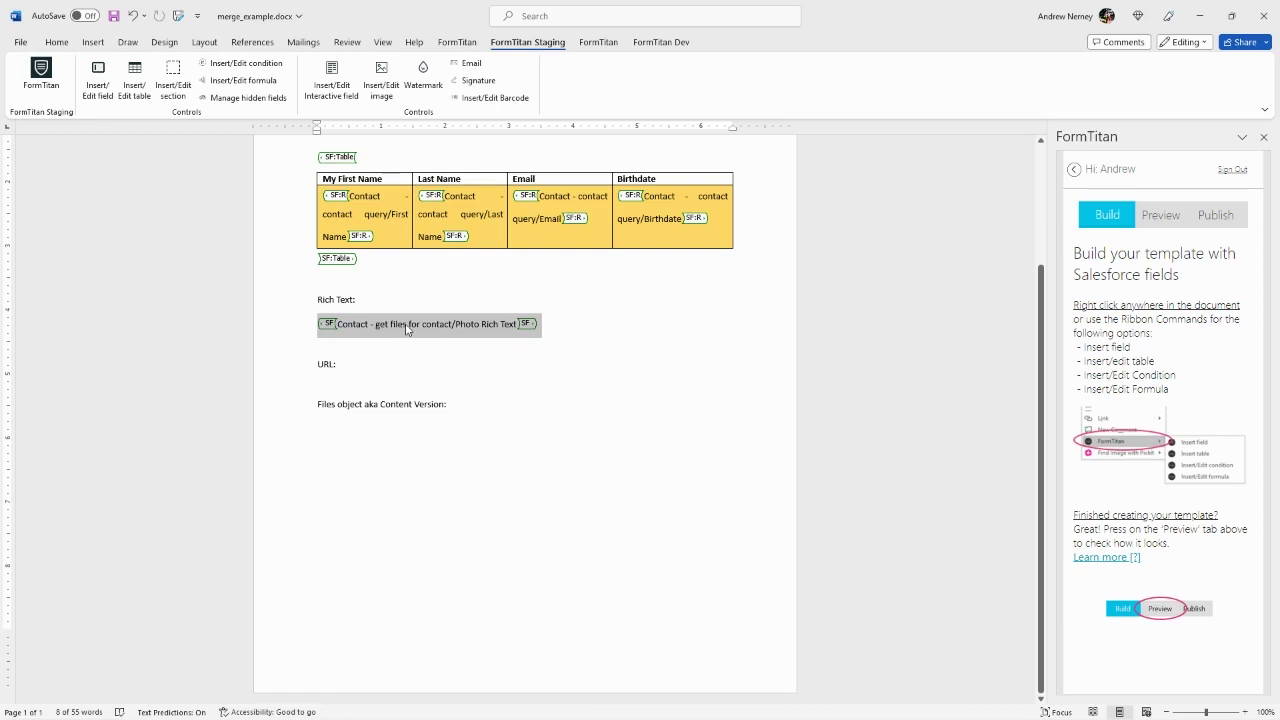
Step: Reopen the inserted Photo Rich Text field for editing and set its predefined format to HTML
click(422, 325)
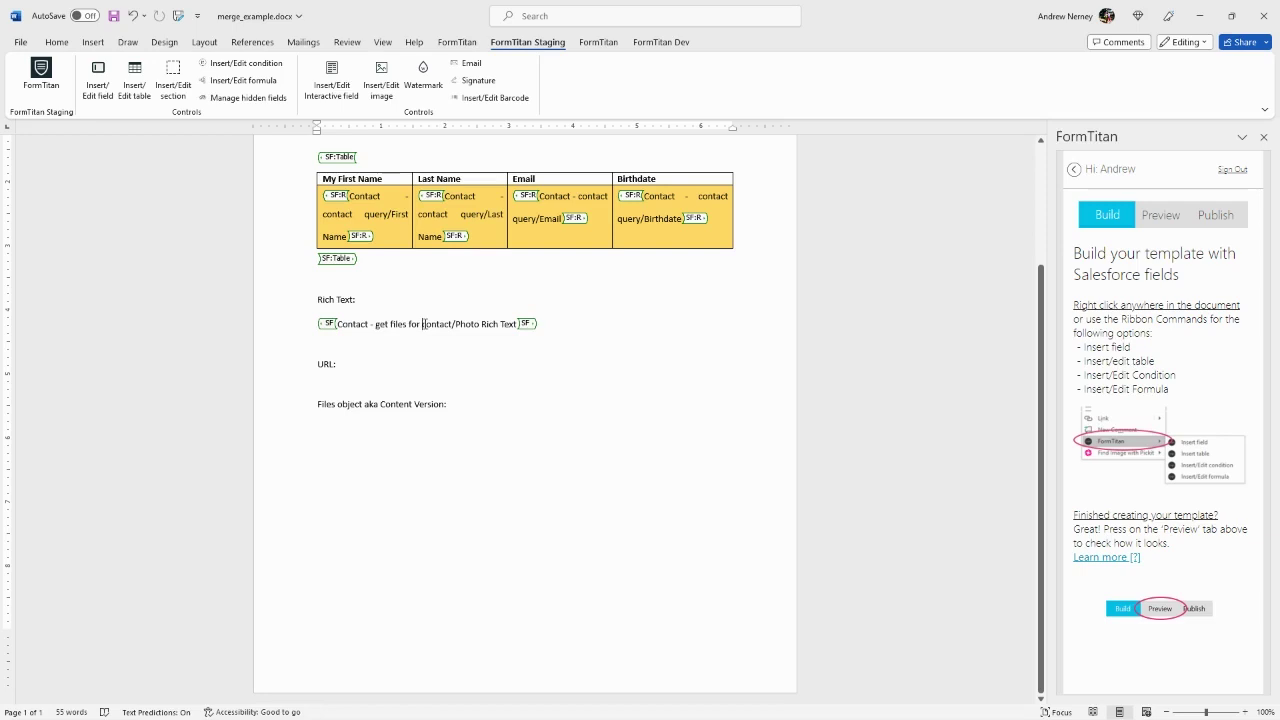
click(98, 88)
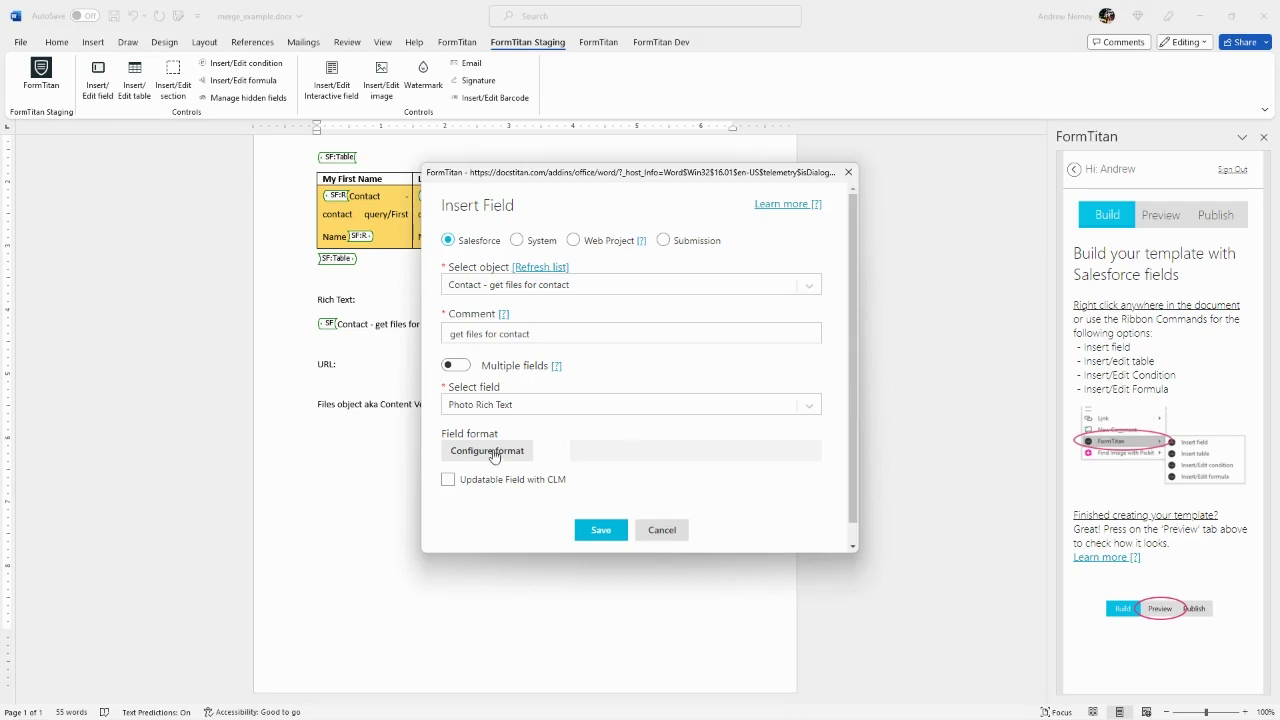
click(488, 455)
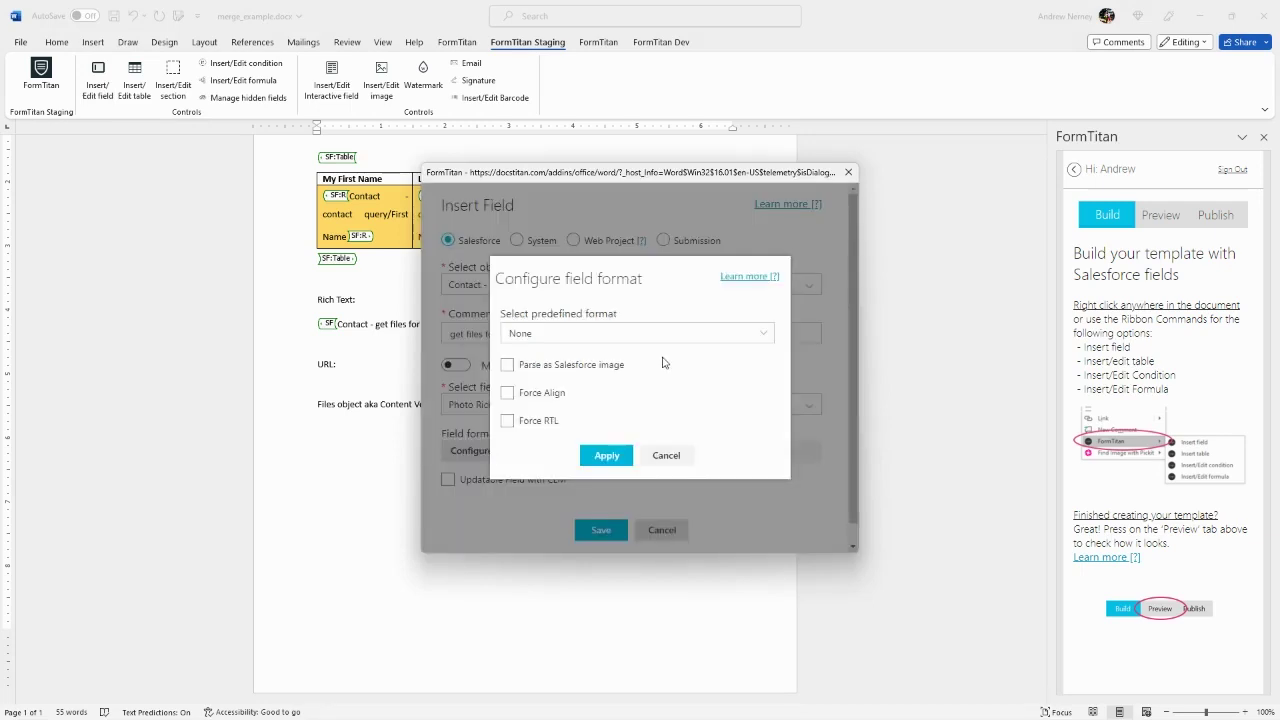
click(763, 334)
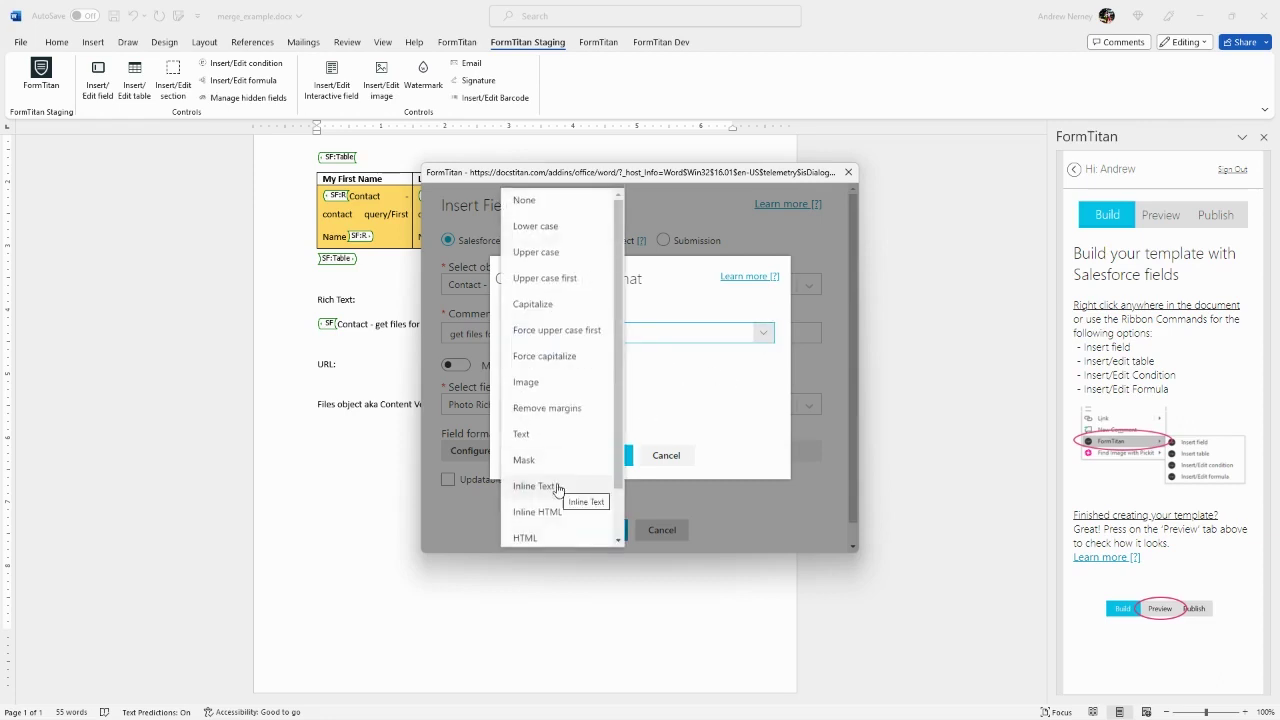
scroll(555, 497, down, 1)
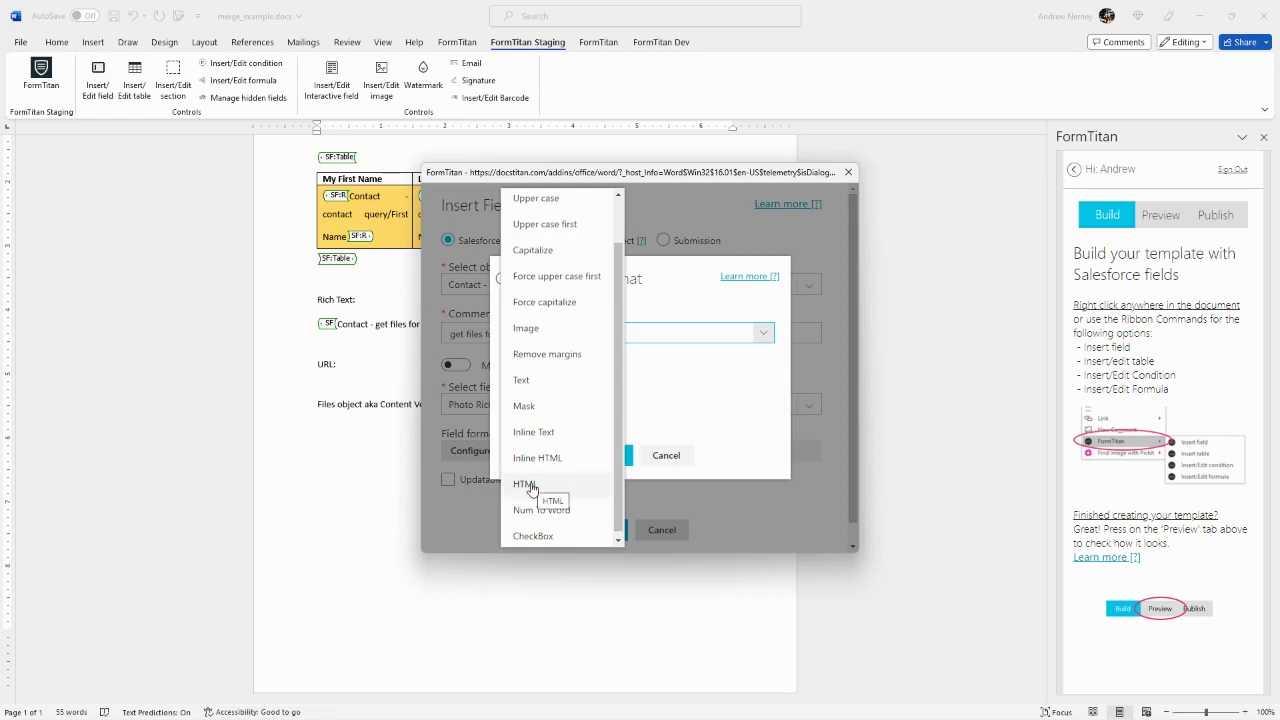
click(527, 484)
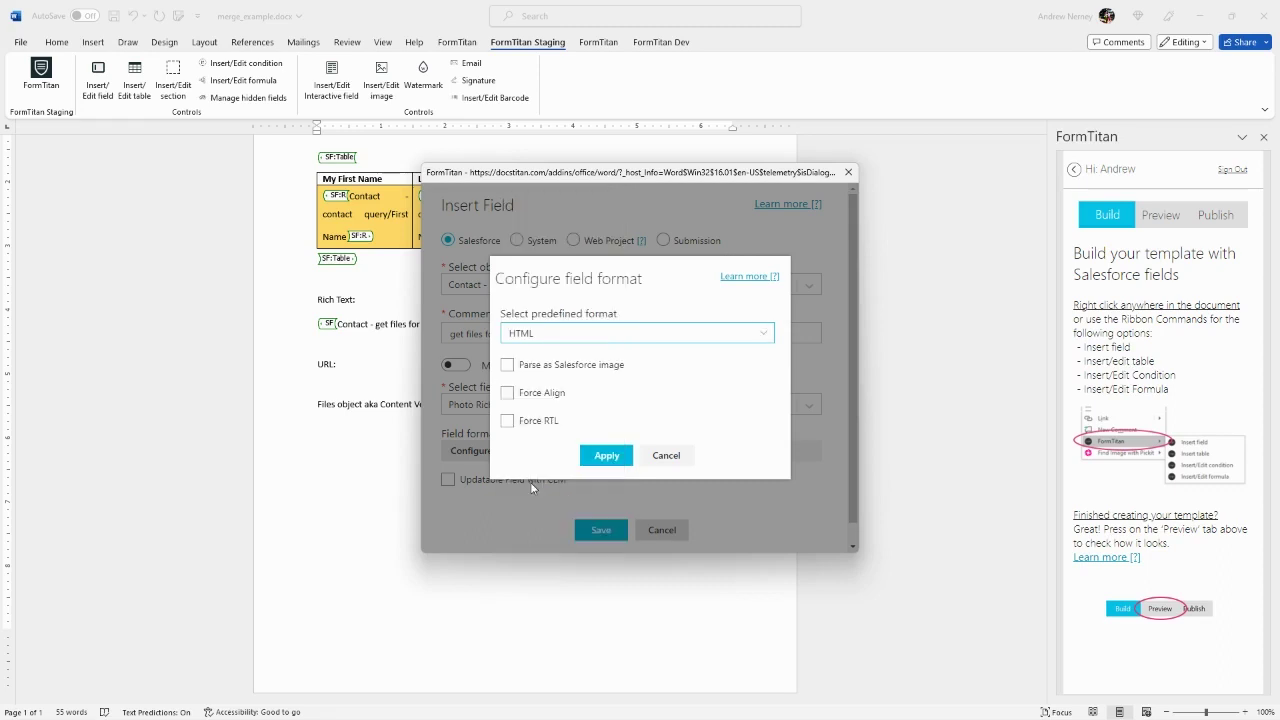
Step: Enable Parse as Salesforce image with width 100 and height 200, then apply the format and save the field
click(508, 366)
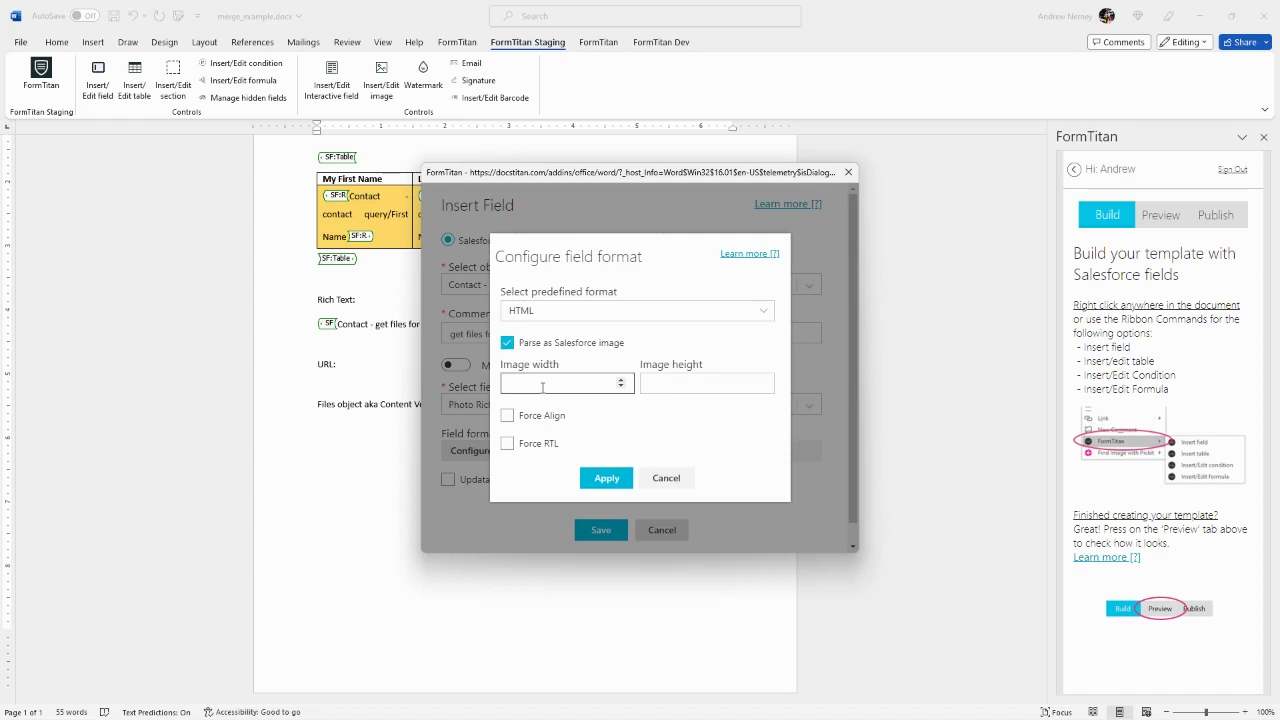
click(542, 385)
text(100)
click(686, 383)
text(200)
click(603, 479)
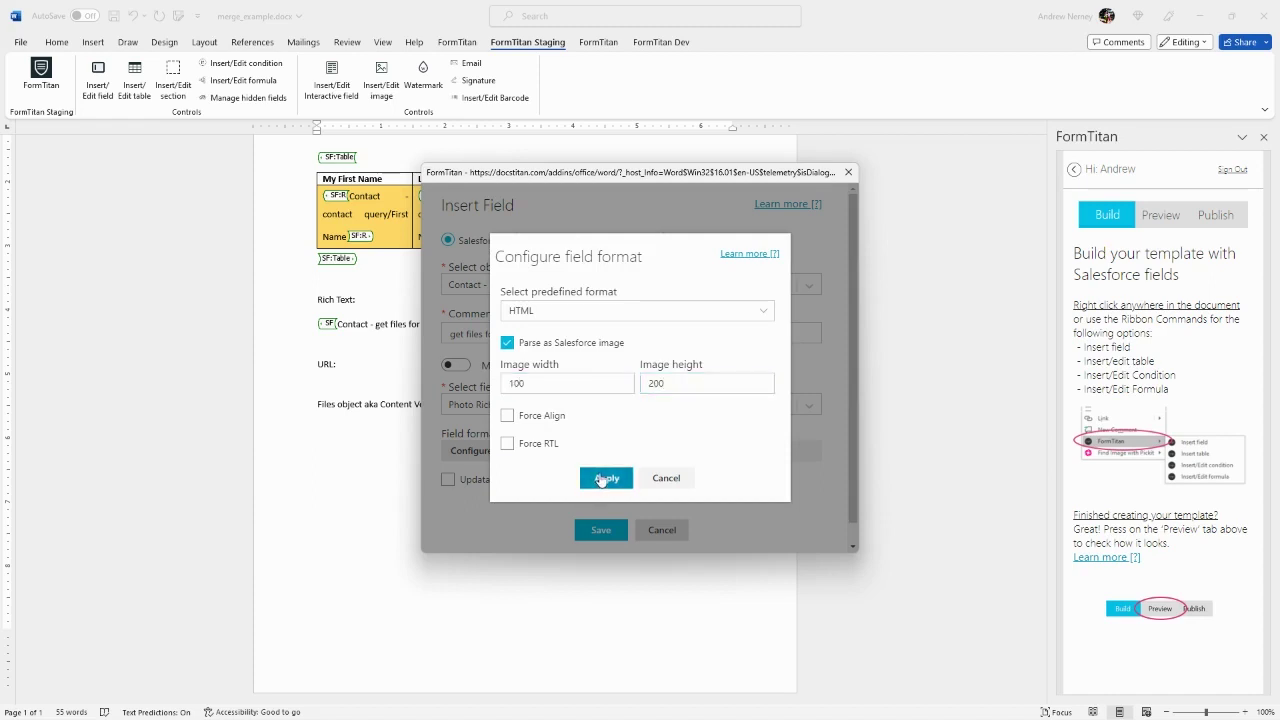
click(601, 530)
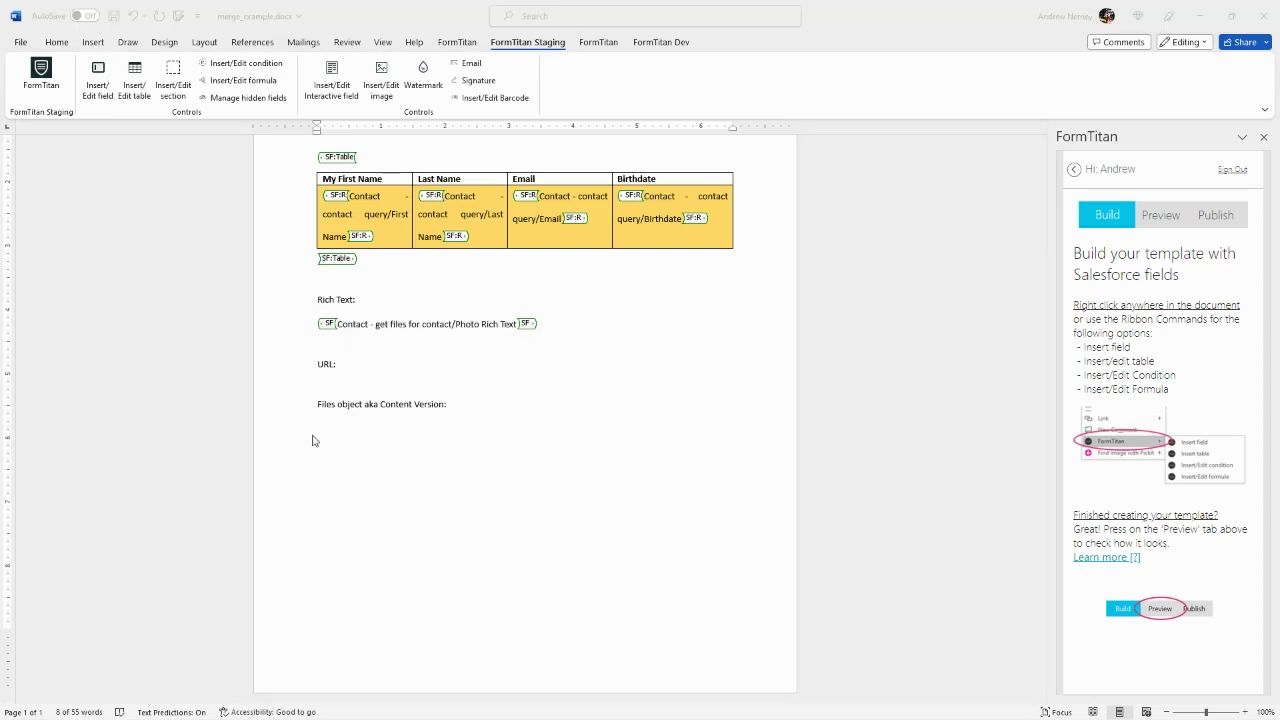
Step: Start a new field under "URL:" using the existing "Contact - get files for contact" object and the PhotoURL field
click(336, 385)
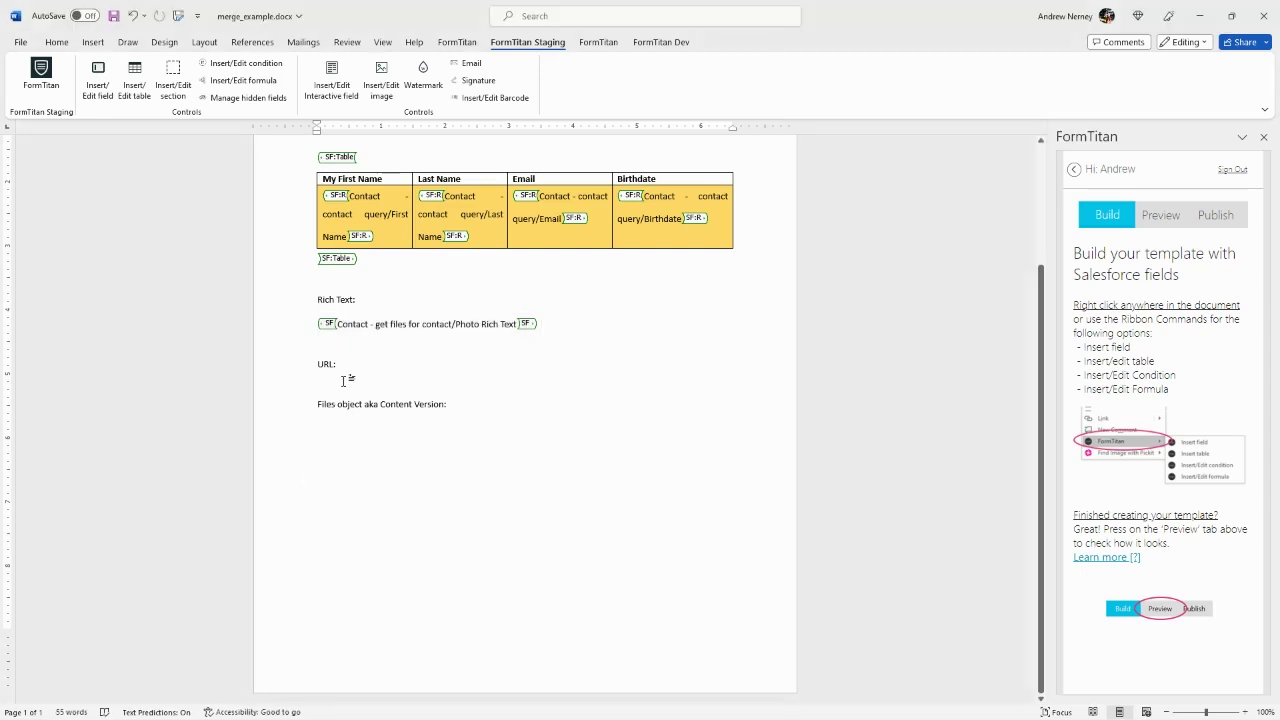
click(97, 88)
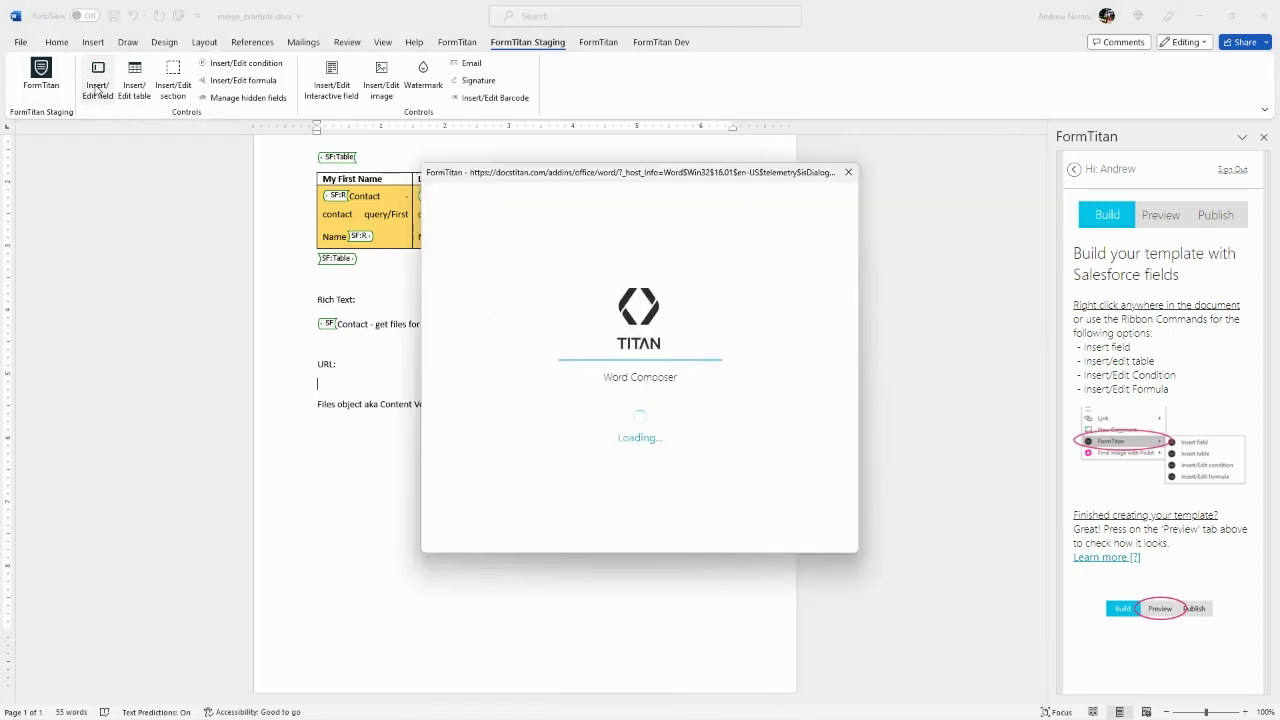
click(810, 286)
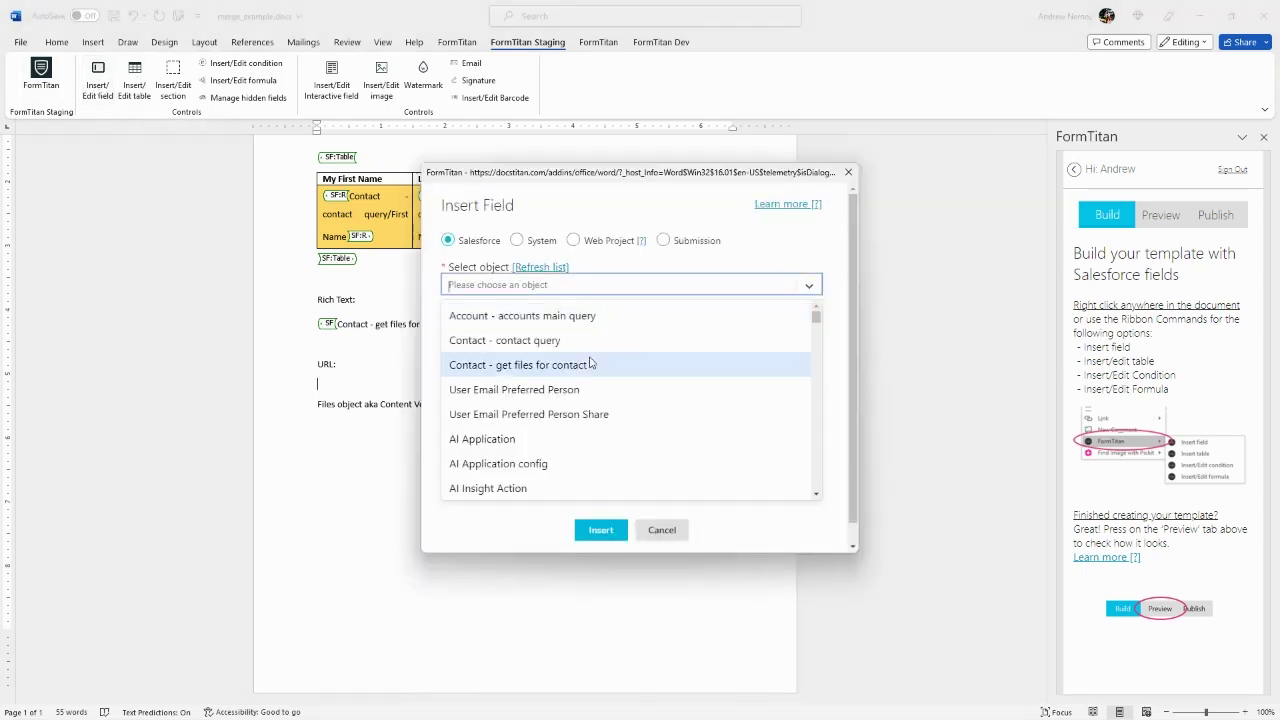
click(553, 367)
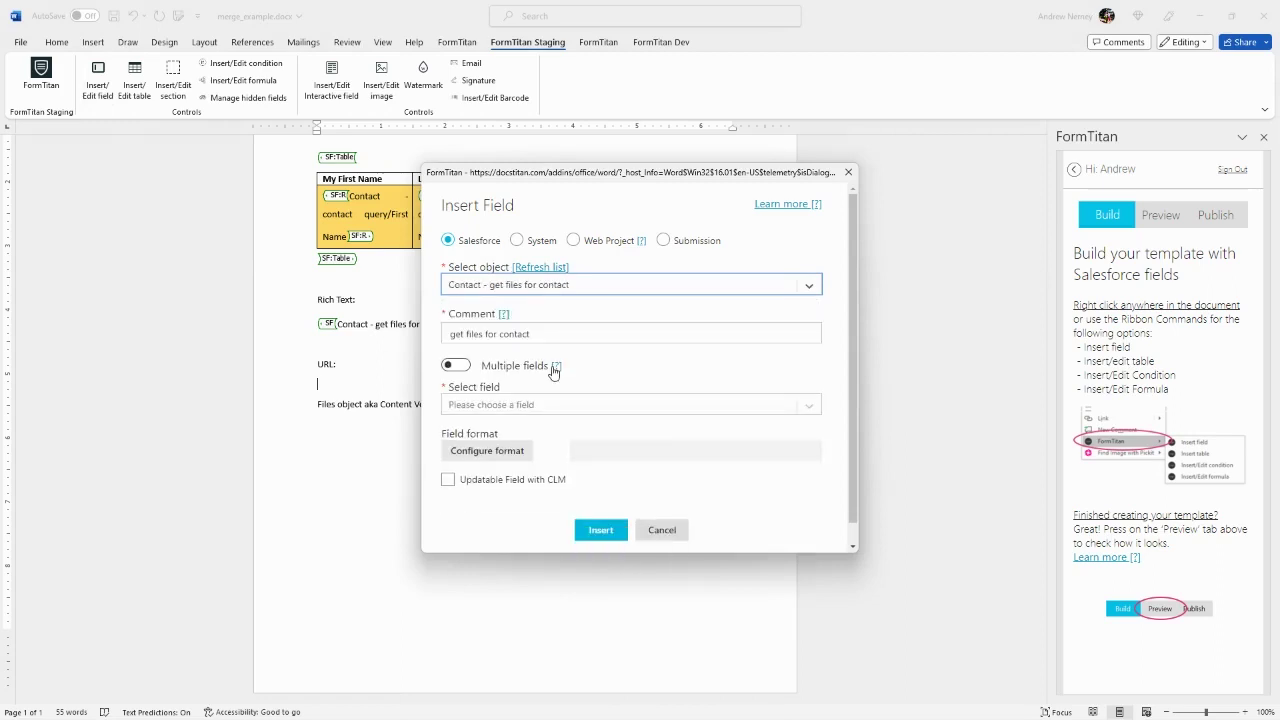
click(809, 405)
text(pl)
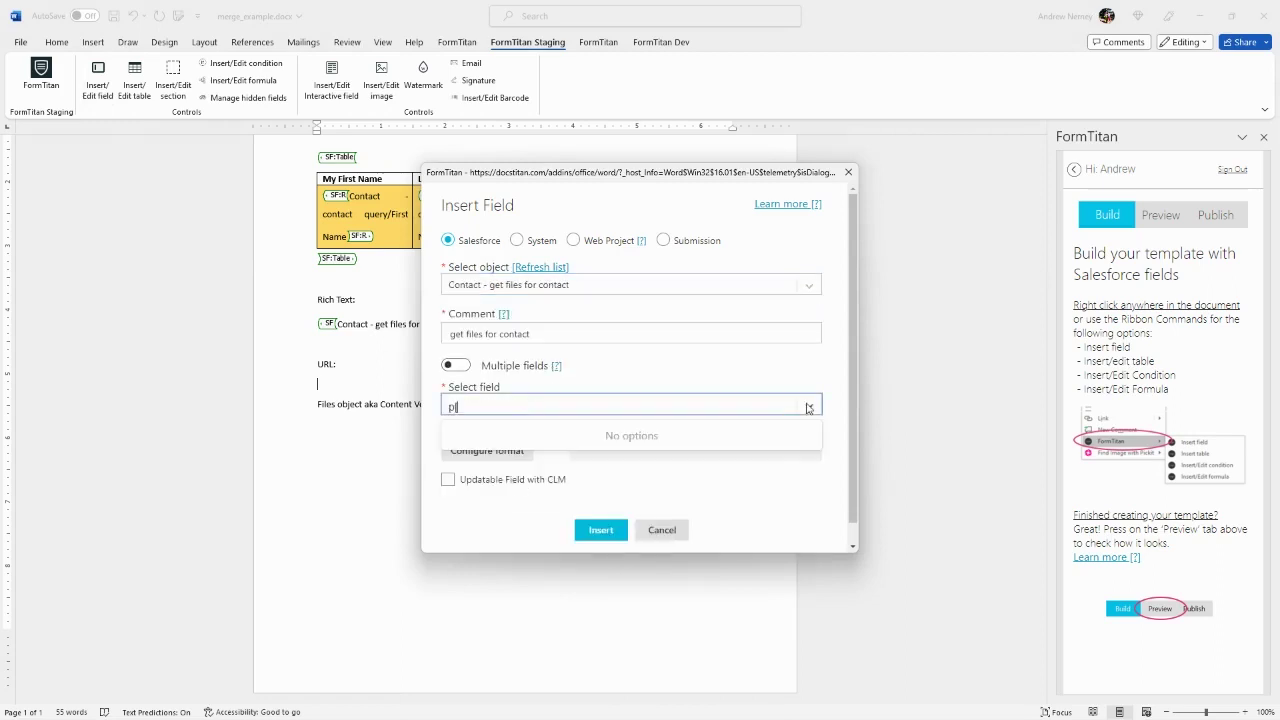
key(BackSpace)
text(hoto)
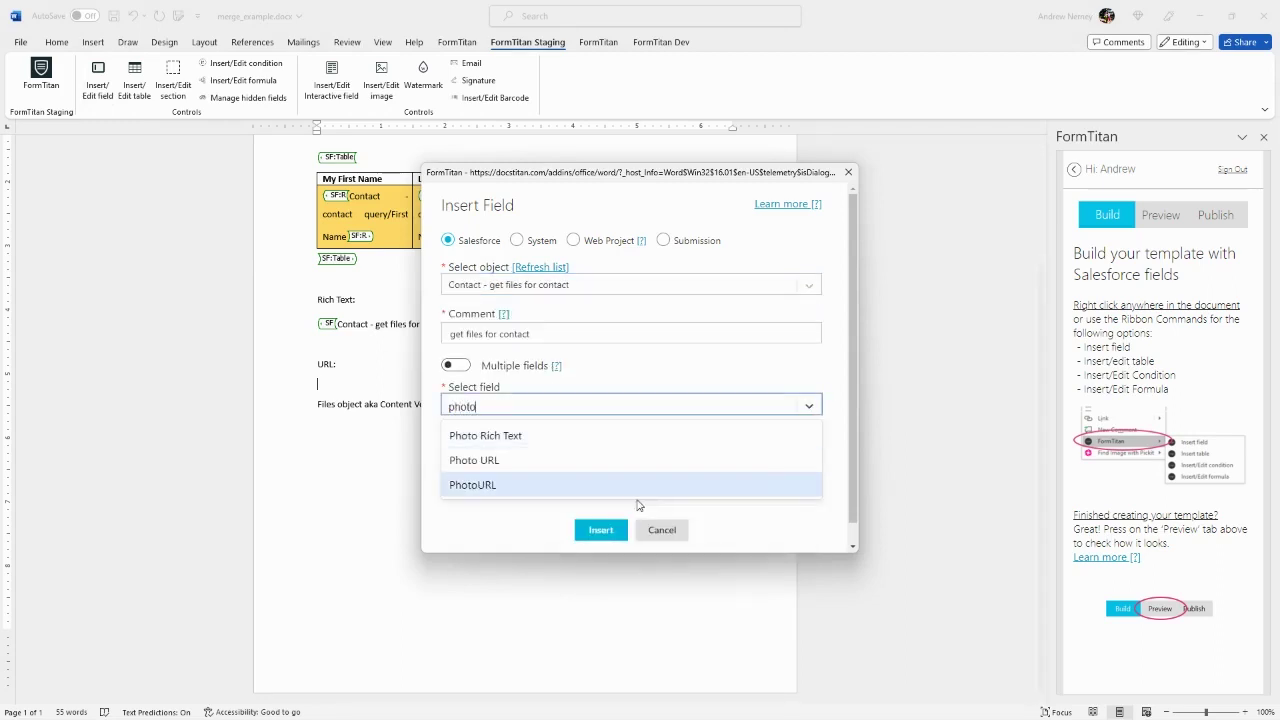
click(488, 486)
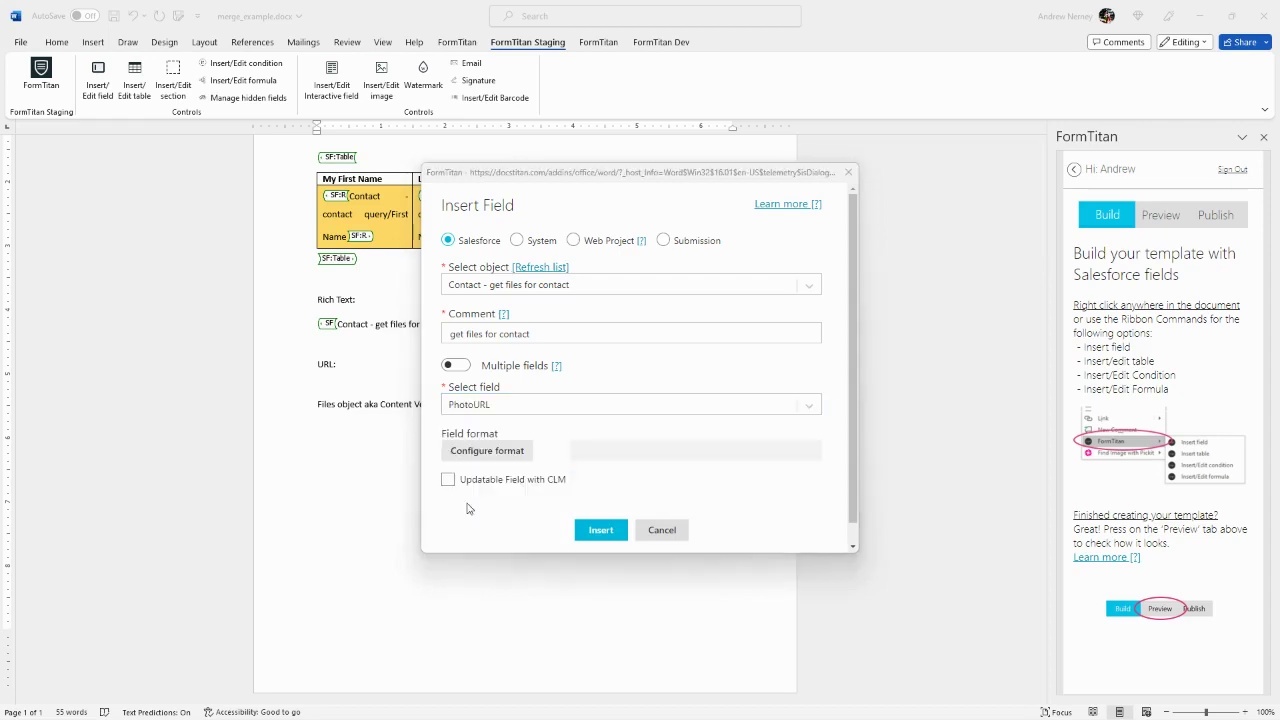
Step: Format the PhotoURL field as Image and insert it at 200 wide by 100 high with the aspect ratio kept
click(497, 454)
click(771, 350)
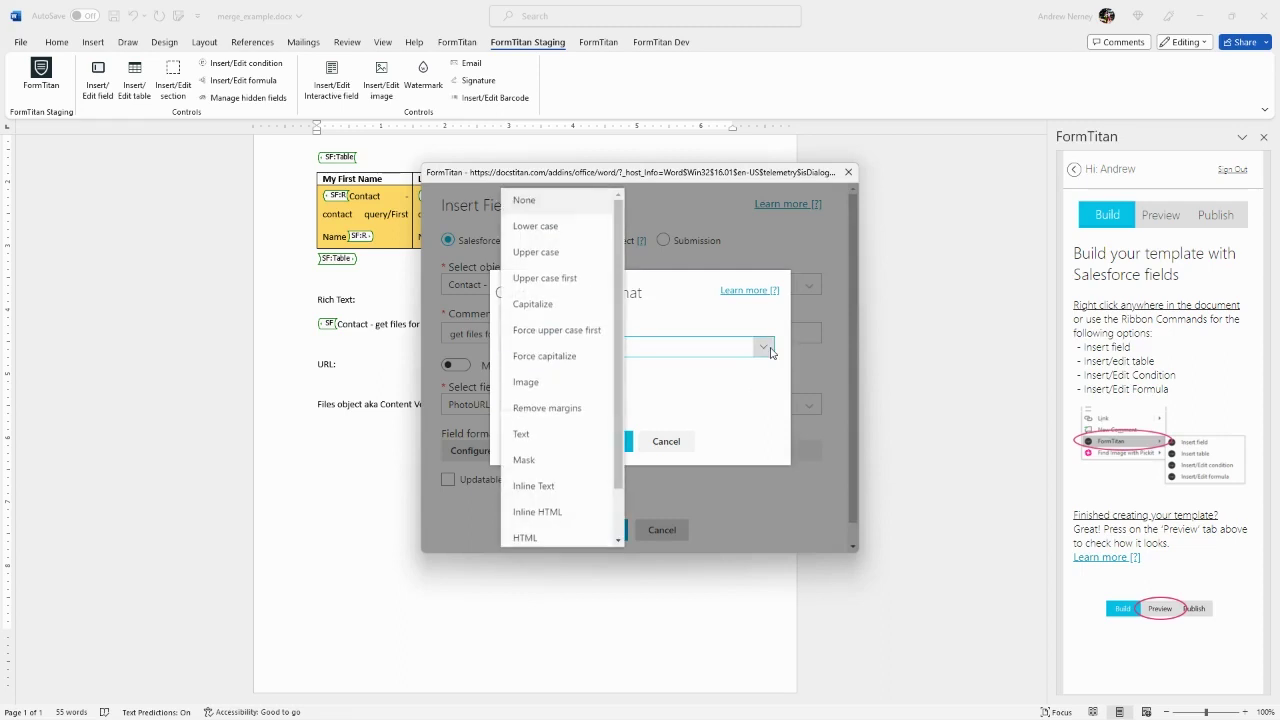
click(535, 384)
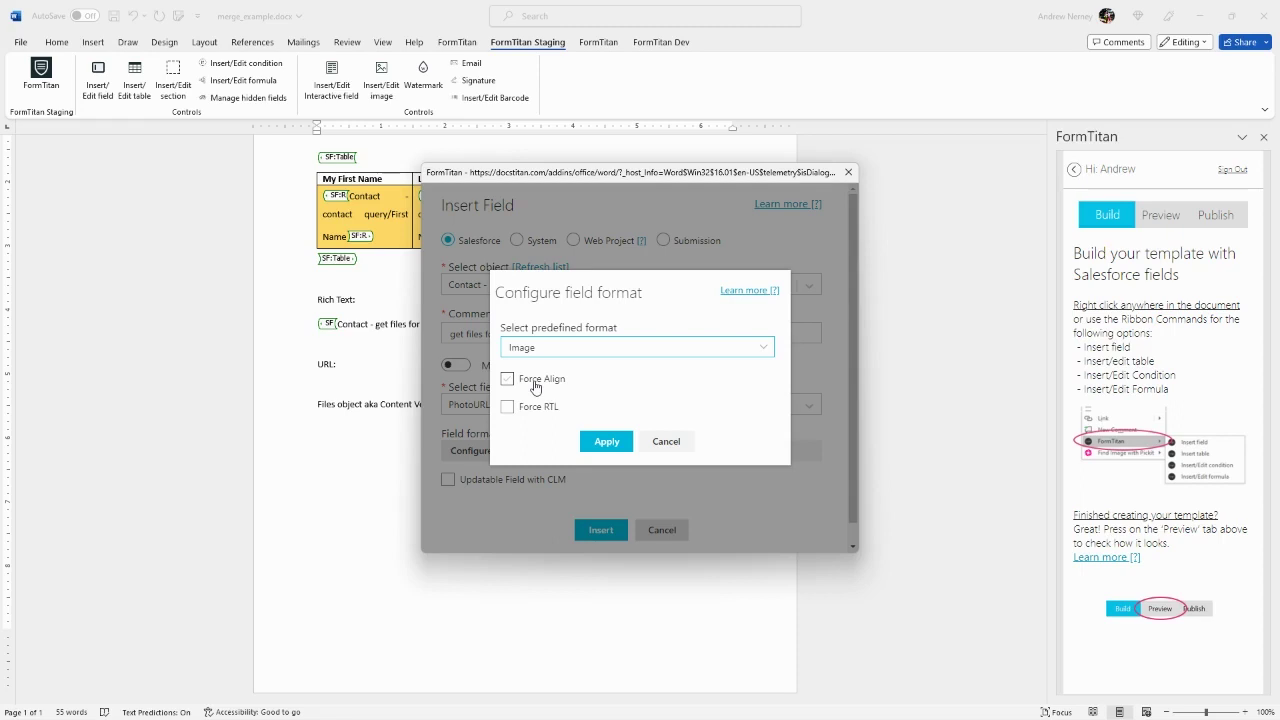
click(601, 446)
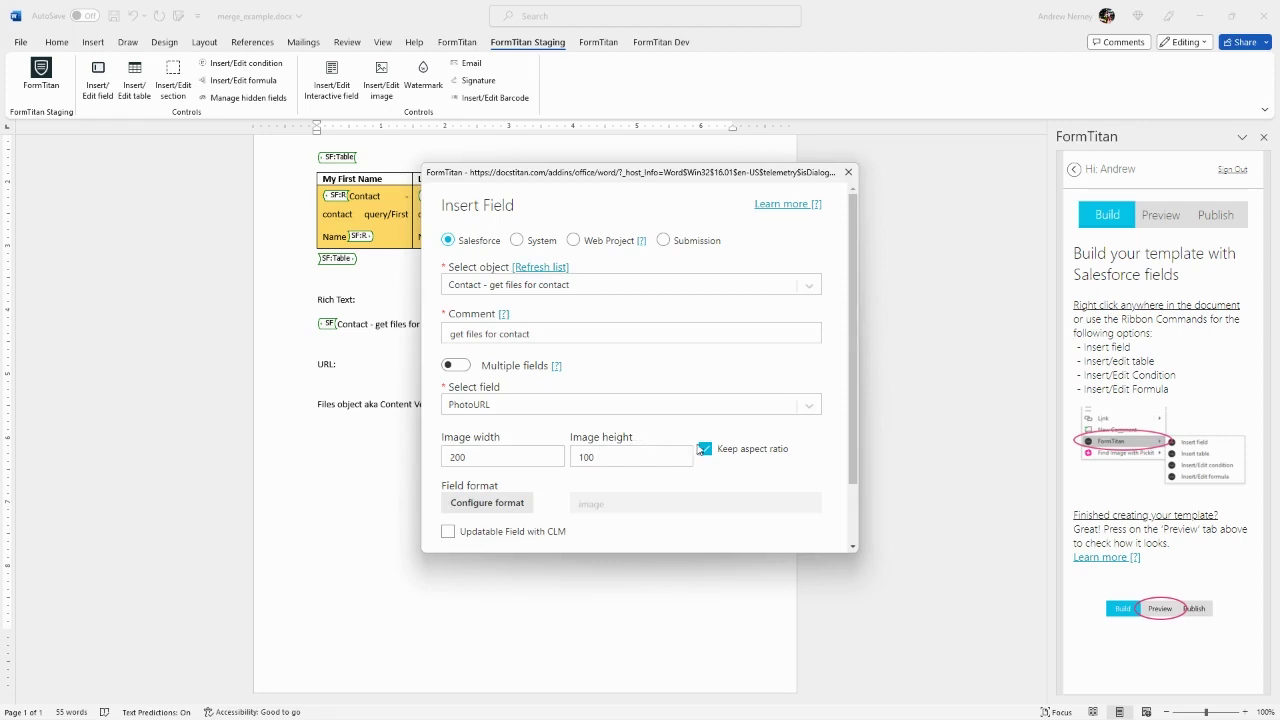
scroll(547, 414, down, 1)
click(466, 381)
click(588, 381)
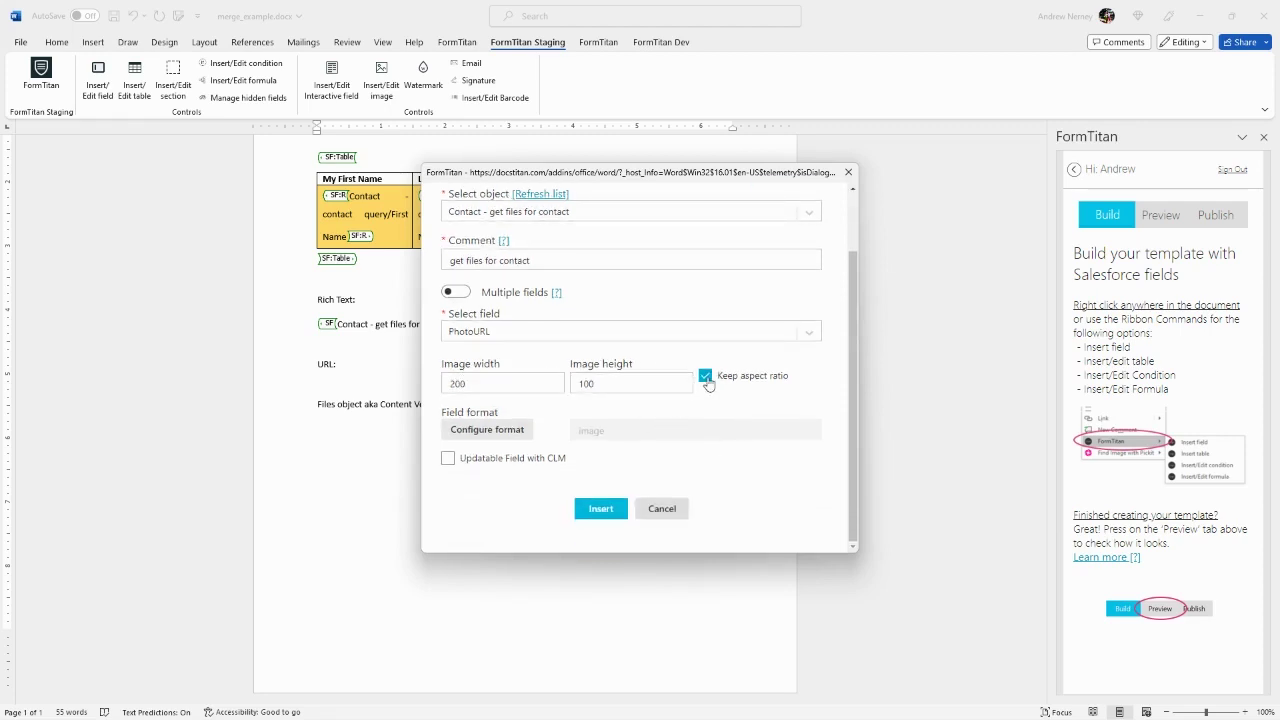
click(601, 508)
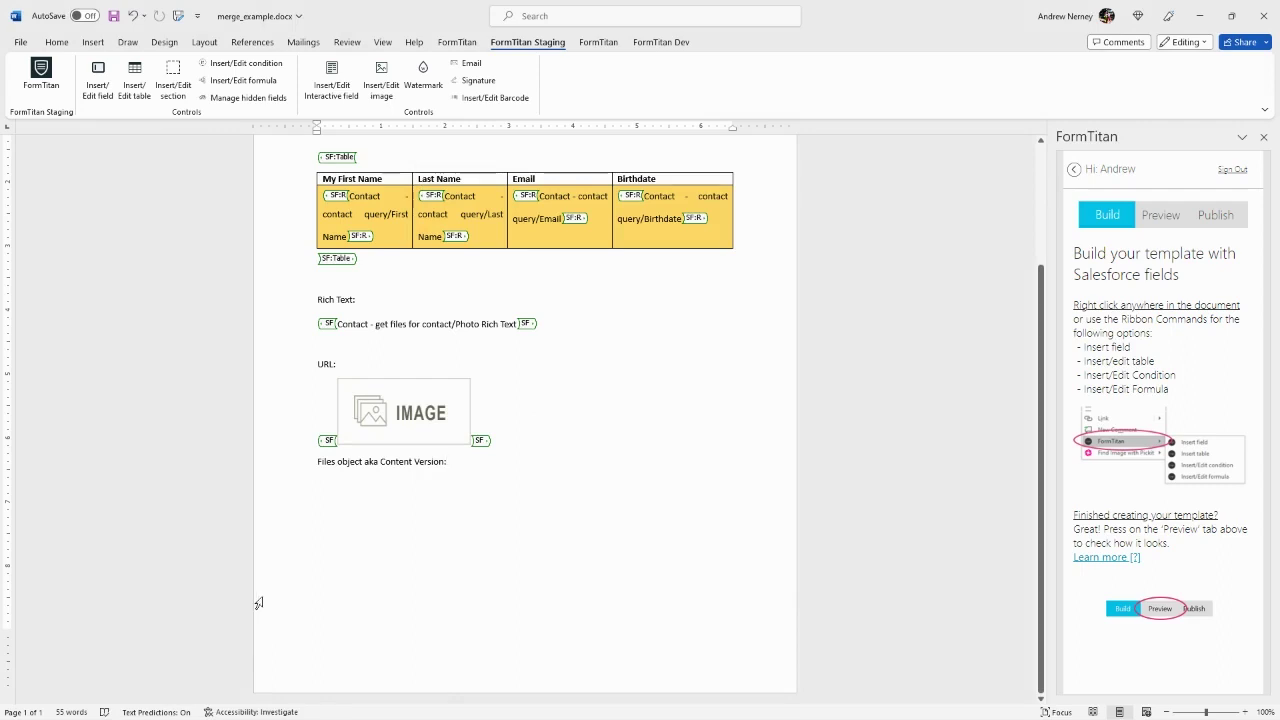
key(alt+Tab)
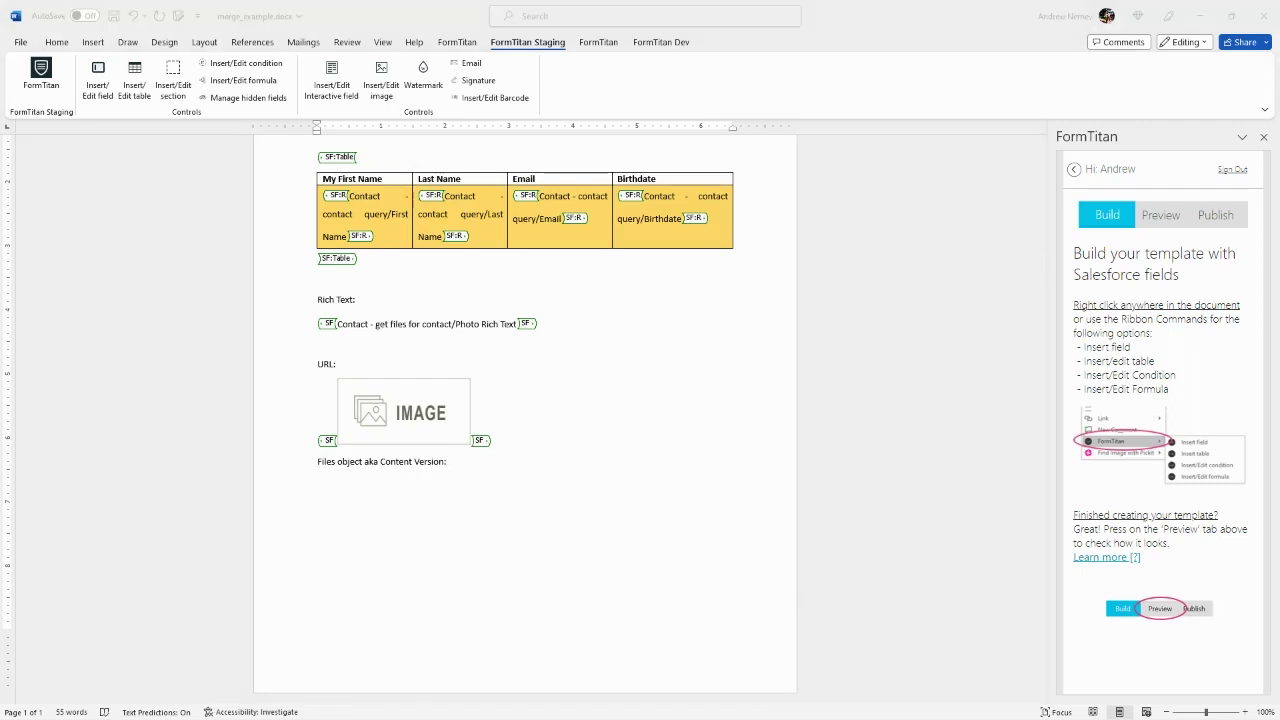
Step: On a new line below "Files object aka Content Version:", start a field with the Files object and the comment "bring back image"
click(460, 470)
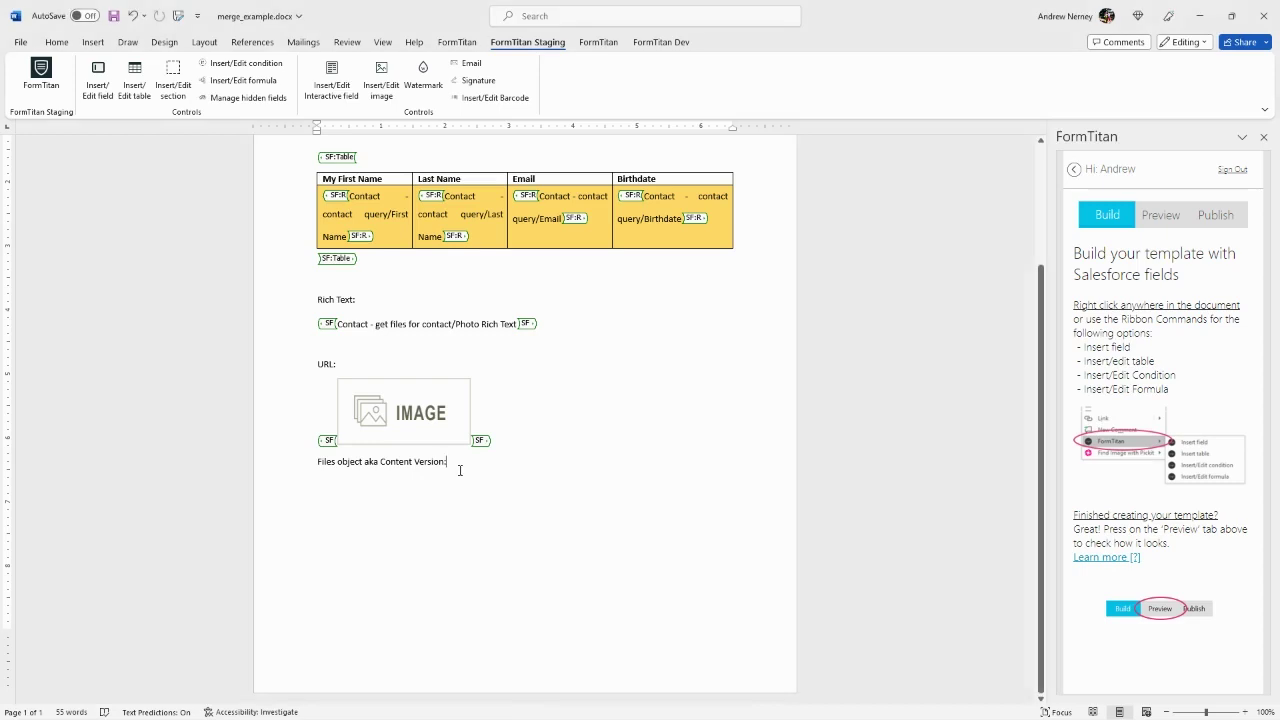
key(Return)
click(98, 80)
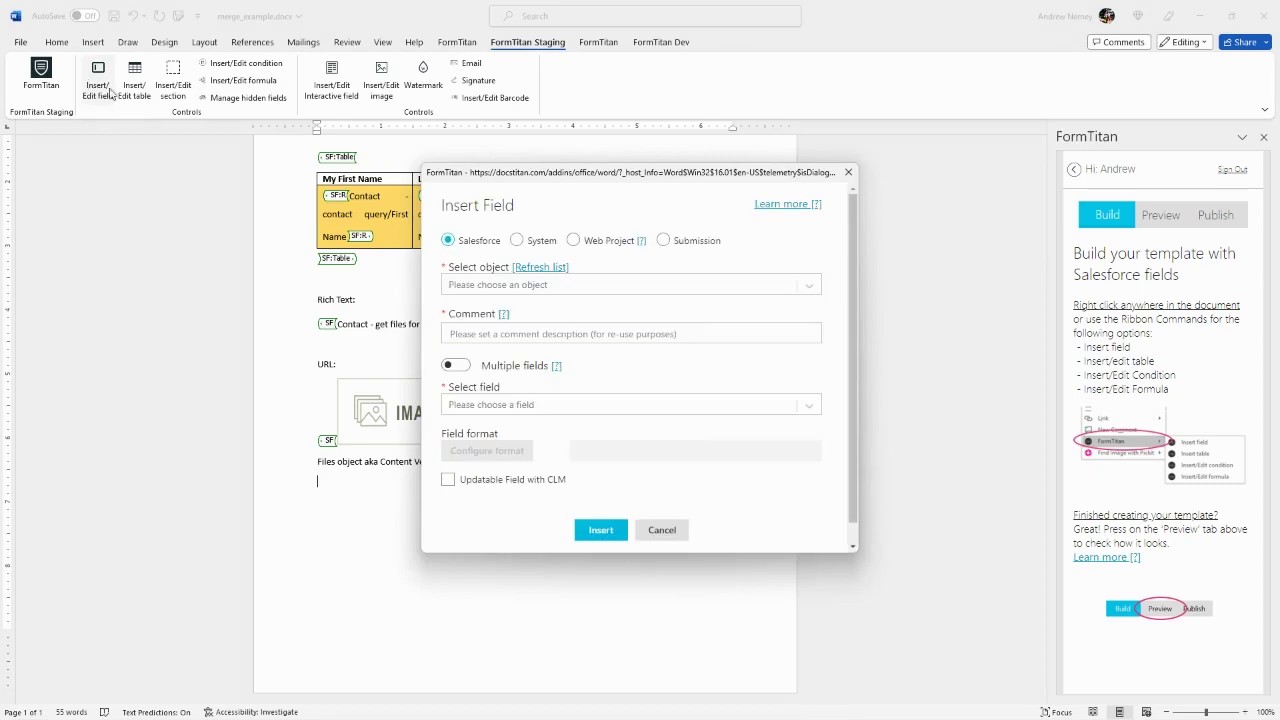
click(550, 287)
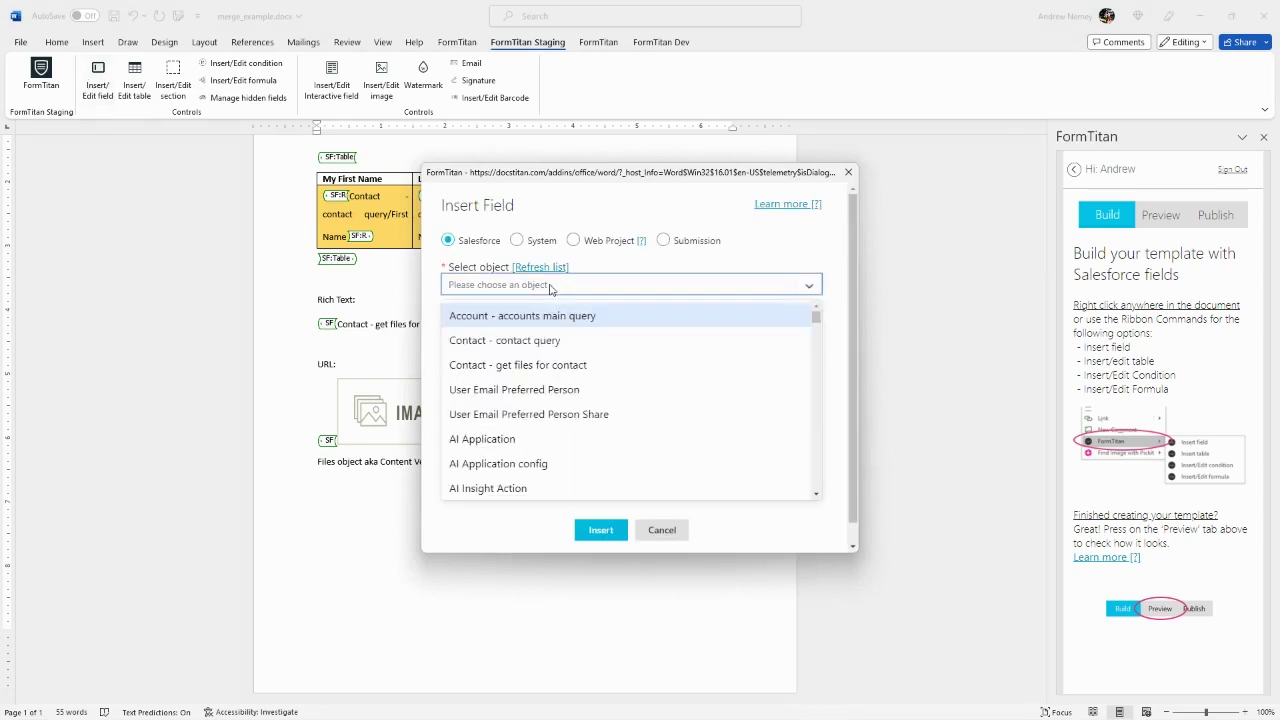
text(files)
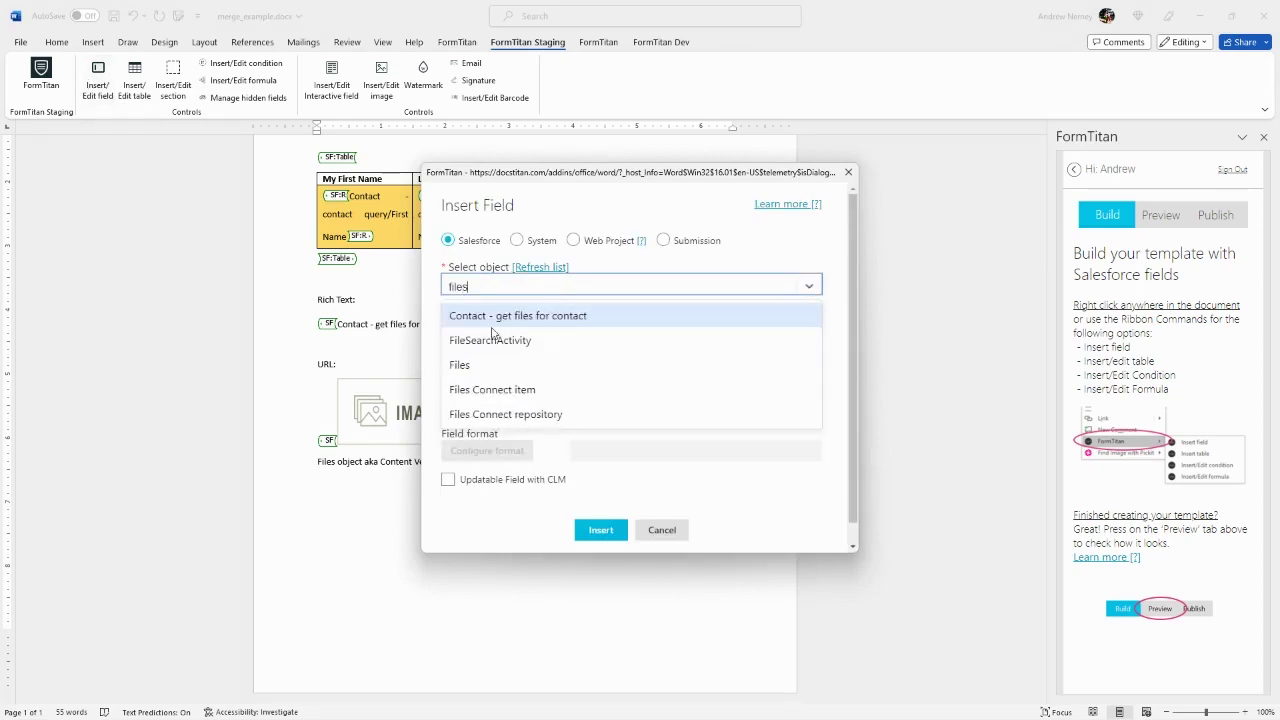
click(484, 370)
text(bring)
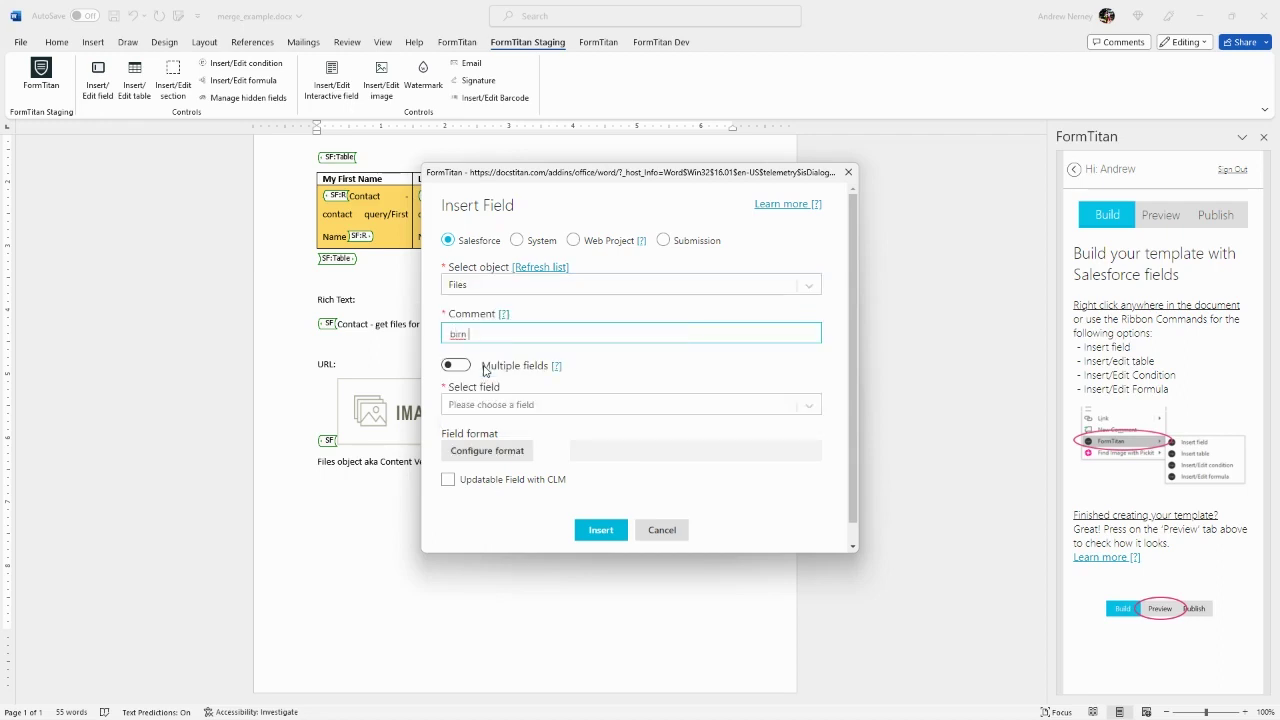
text( back image)
Step: Choose the Version Data field and insert it at 200 wide by 100 high with the aspect ratio kept
click(621, 406)
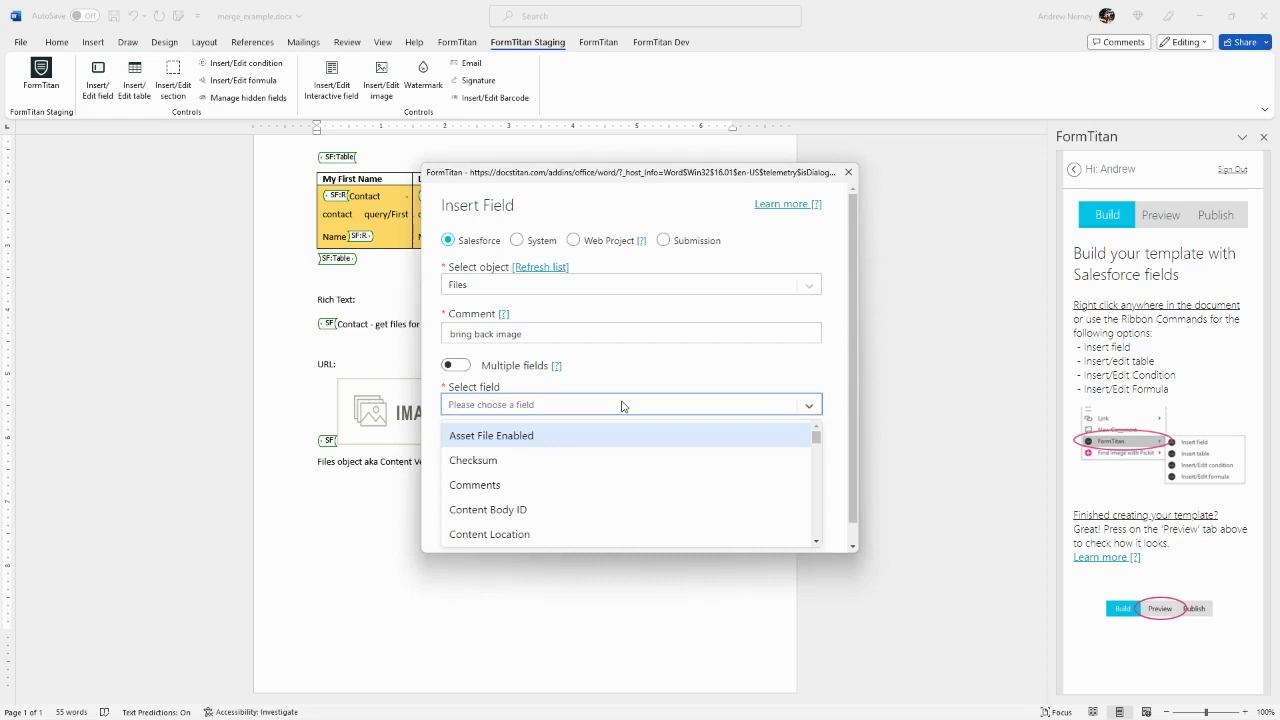
text(version d)
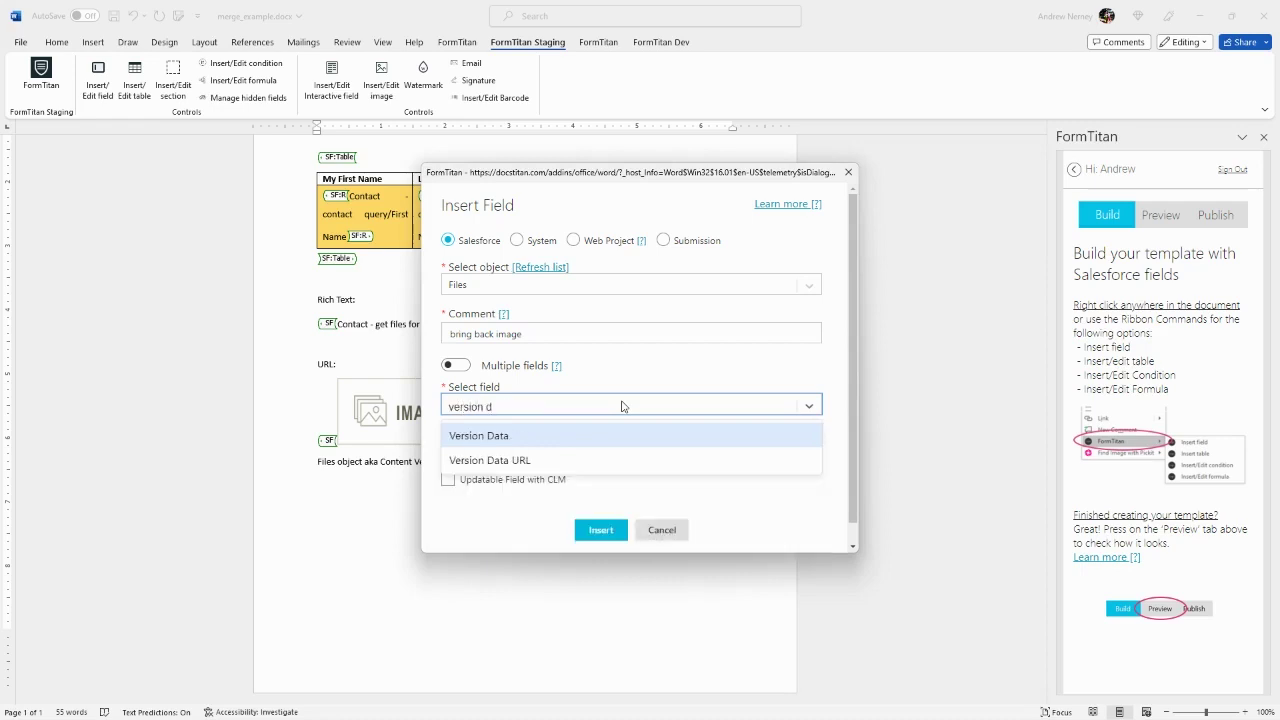
click(503, 435)
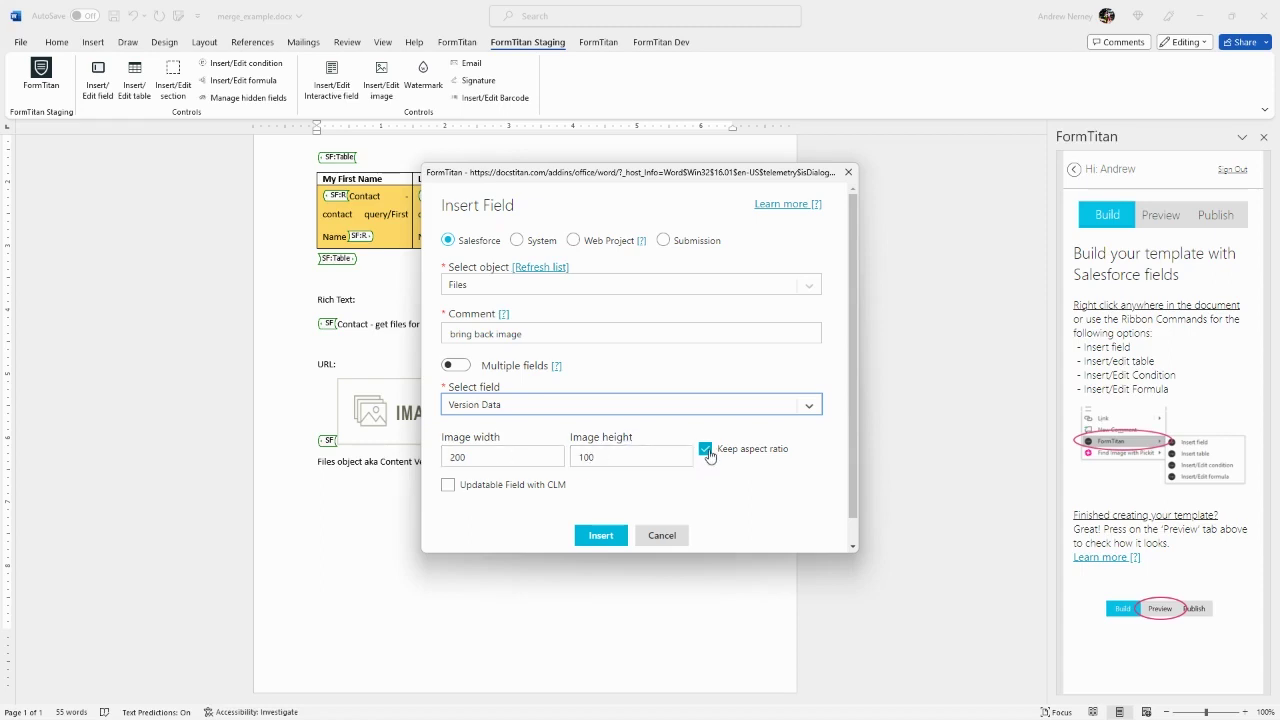
click(601, 536)
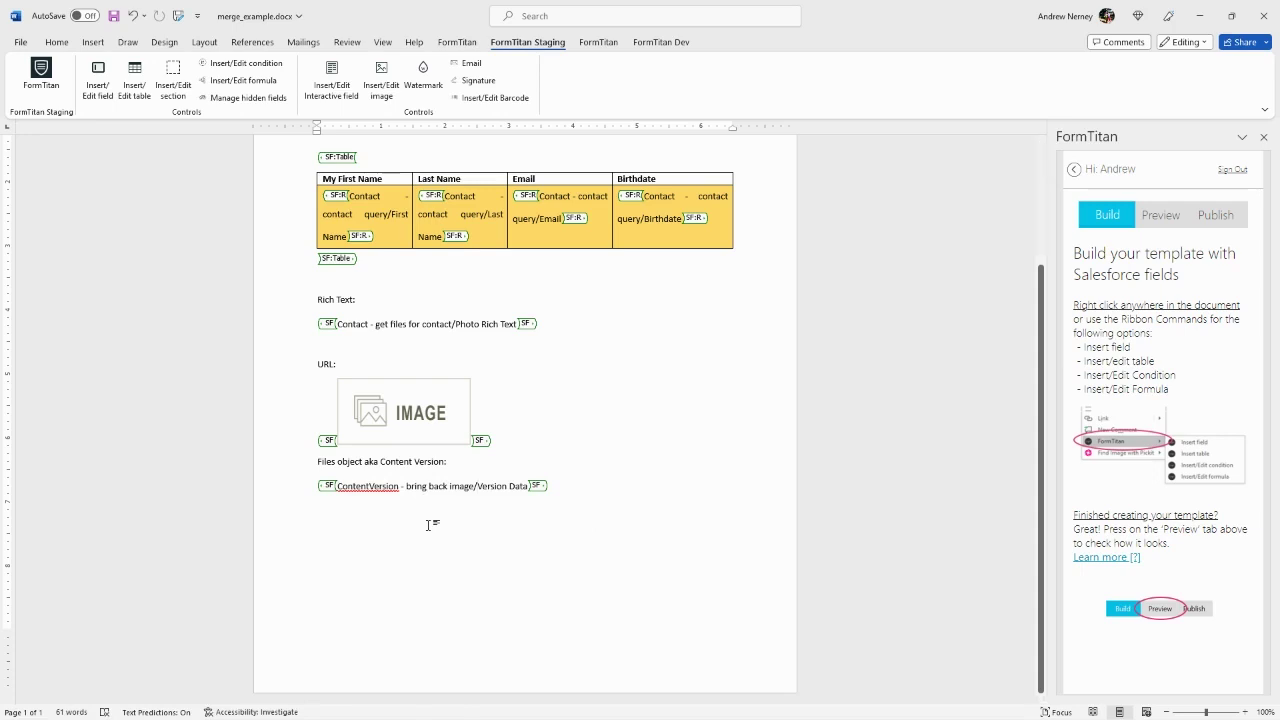
key(alt+Tab)
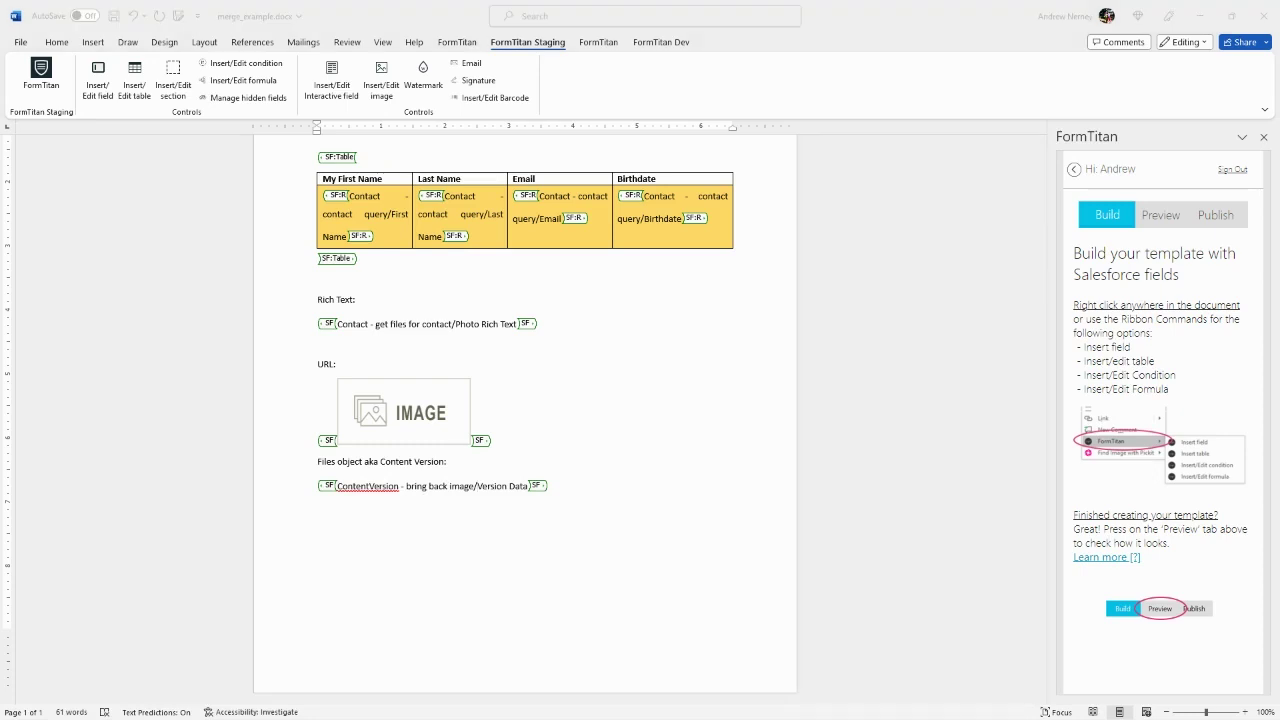